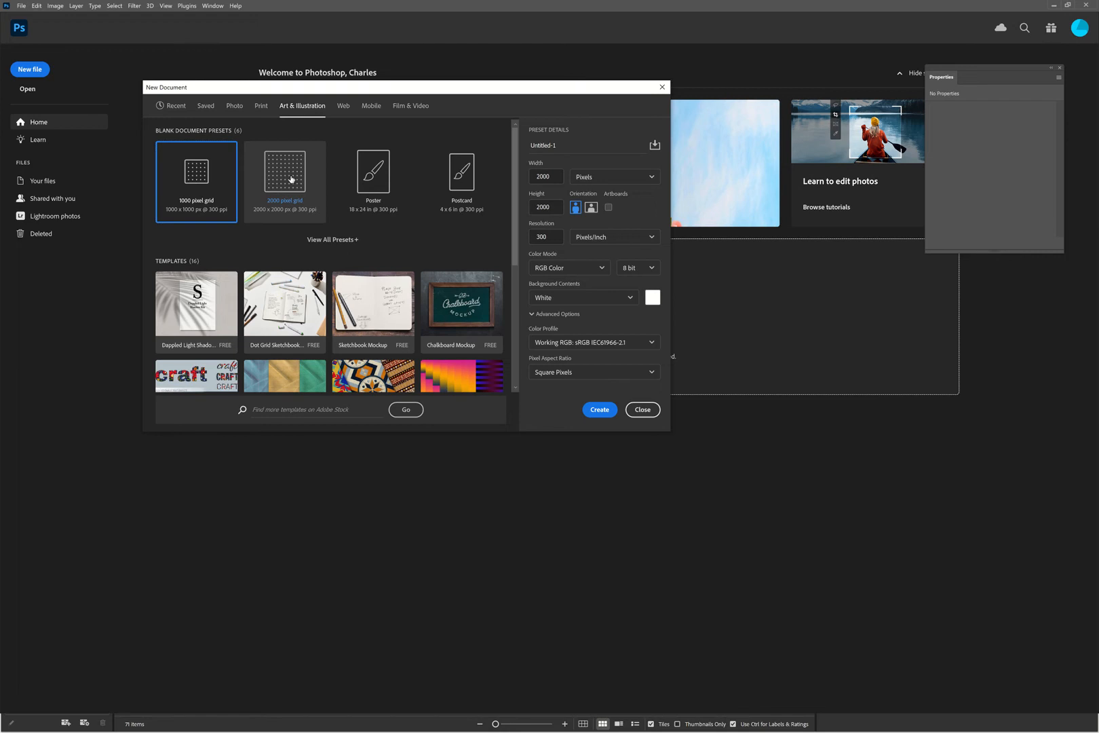
# Step: Create a 2000 × 2000 px document at 300 ppi and add a Solid Color fill layer above a masked background layer
pyautogui.click(601, 414)
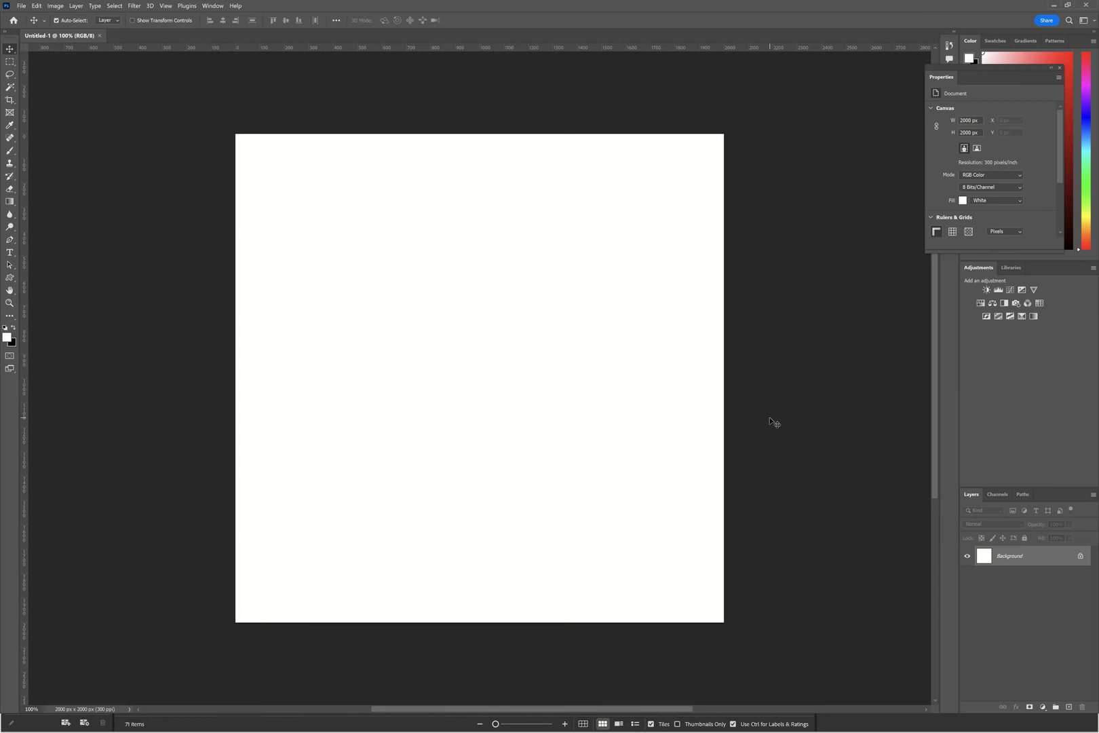
pyautogui.click(1030, 707)
pyautogui.click(1043, 706)
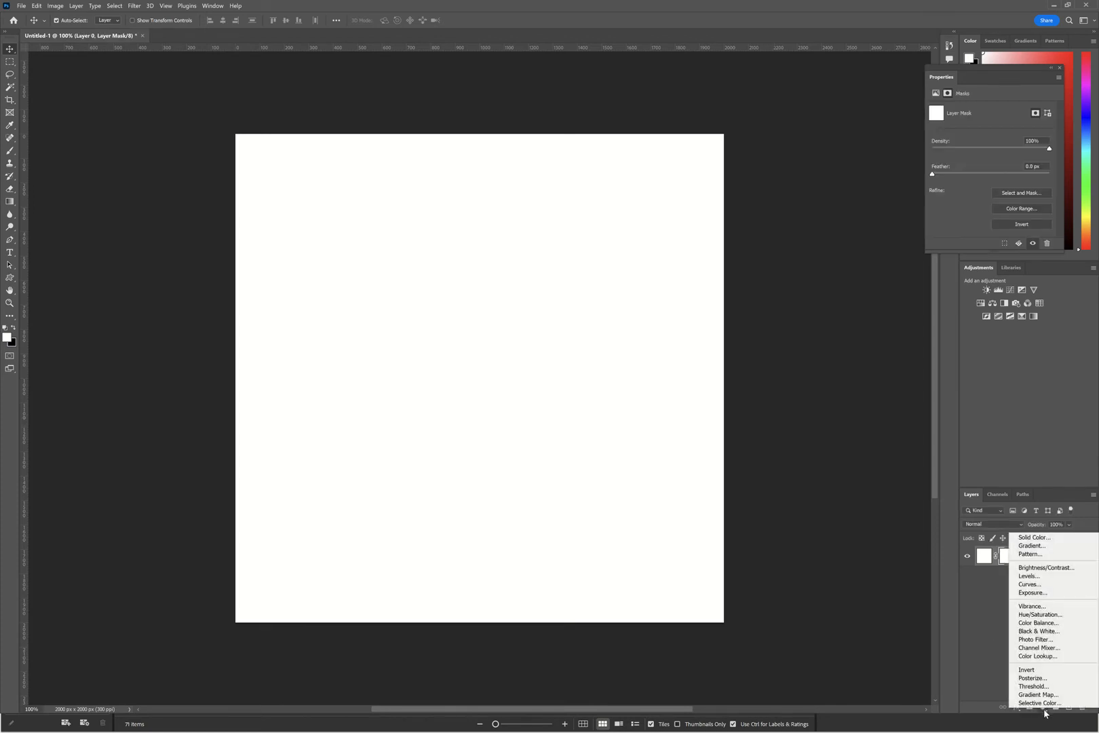
pyautogui.click(1045, 711)
pyautogui.click(1043, 709)
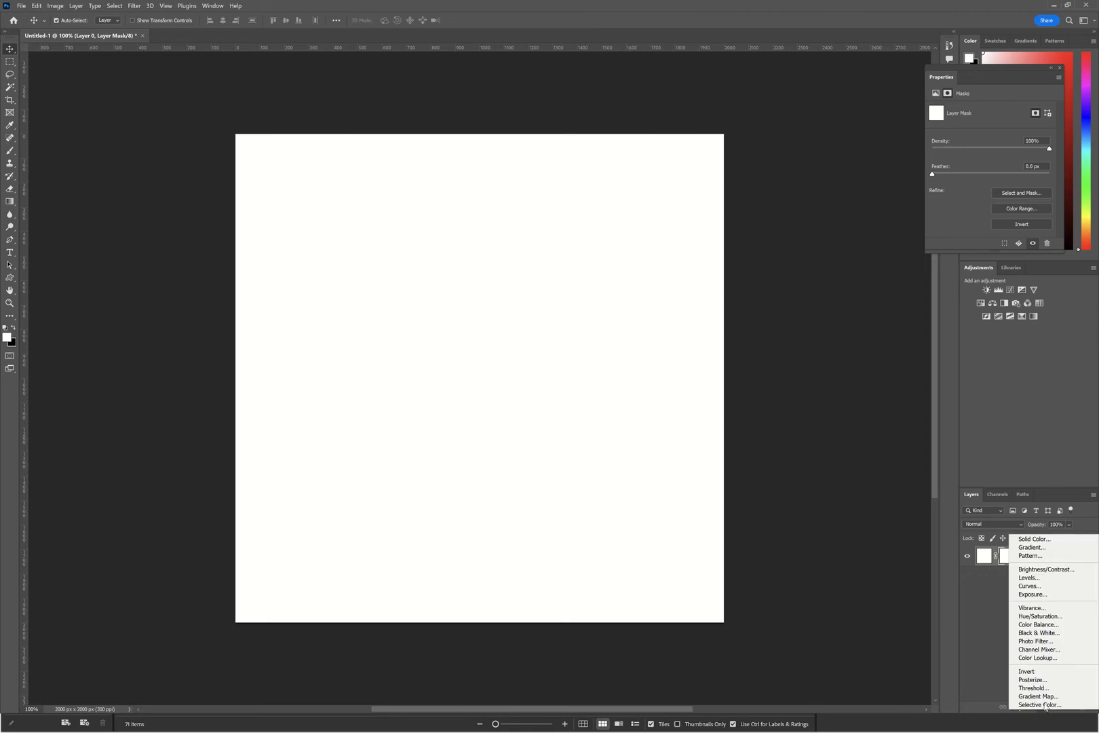
pyautogui.click(1049, 540)
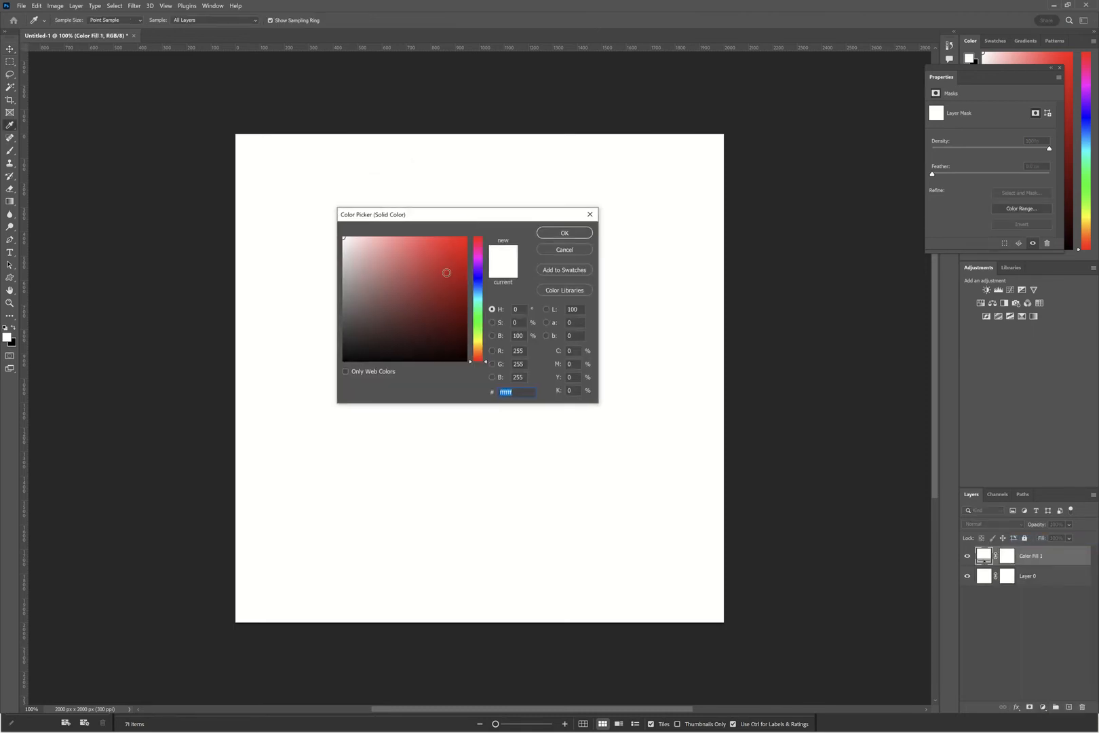
# Step: Choose a deep blue as the fill layer's colour
pyautogui.moveTo(481, 339); pyautogui.dragTo(481, 268)
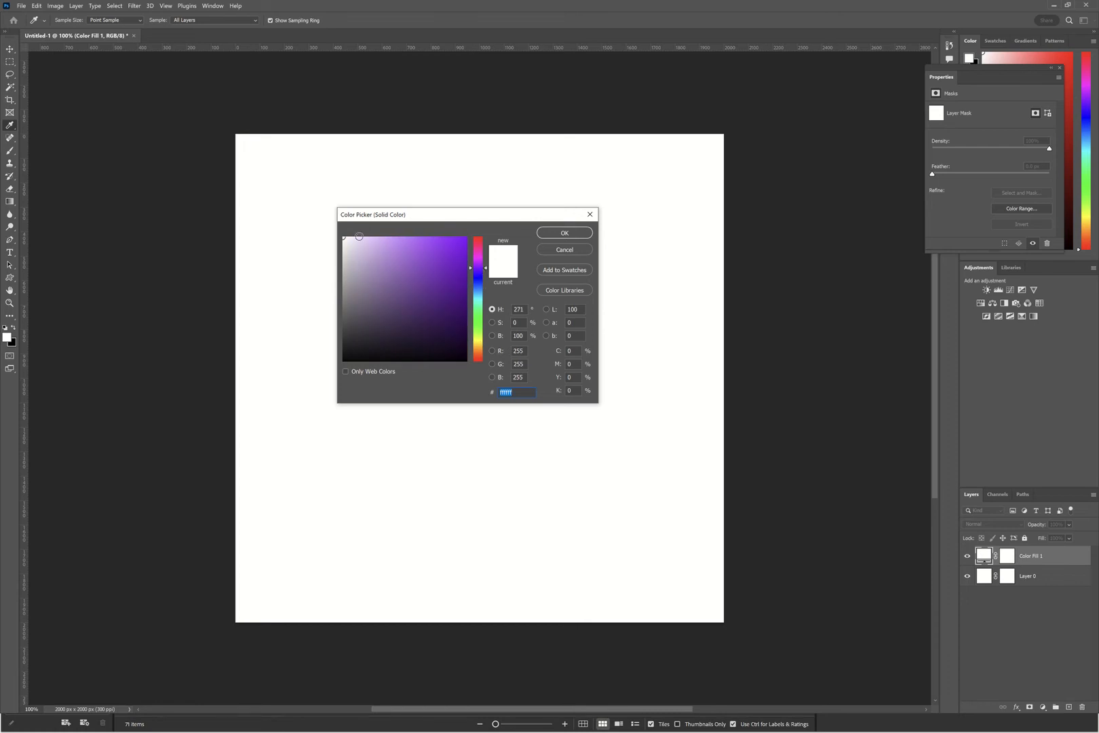
pyautogui.moveTo(379, 241); pyautogui.dragTo(381, 235)
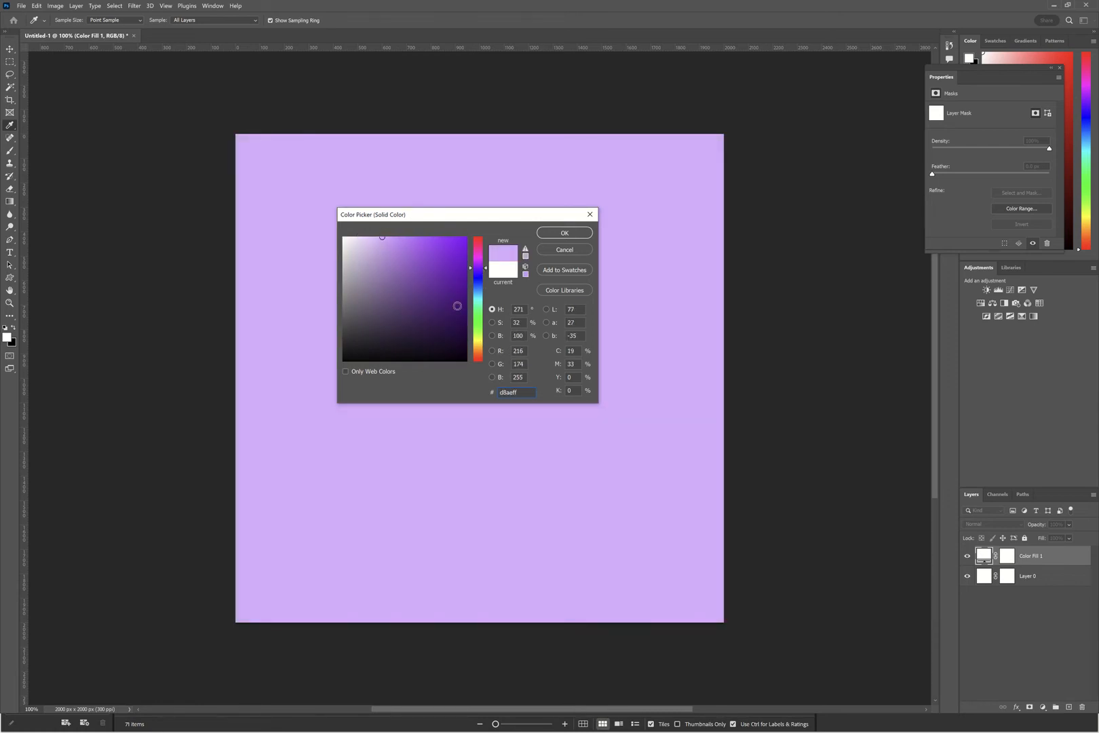
pyautogui.click(480, 281)
pyautogui.moveTo(479, 280)
pyautogui.mouseDown()
pyautogui.moveTo(434, 244)
pyautogui.moveTo(421, 283)
pyautogui.moveTo(434, 291)
pyautogui.moveTo(450, 267)
pyautogui.moveTo(440, 261)
pyautogui.mouseUp()
pyautogui.click(582, 235)
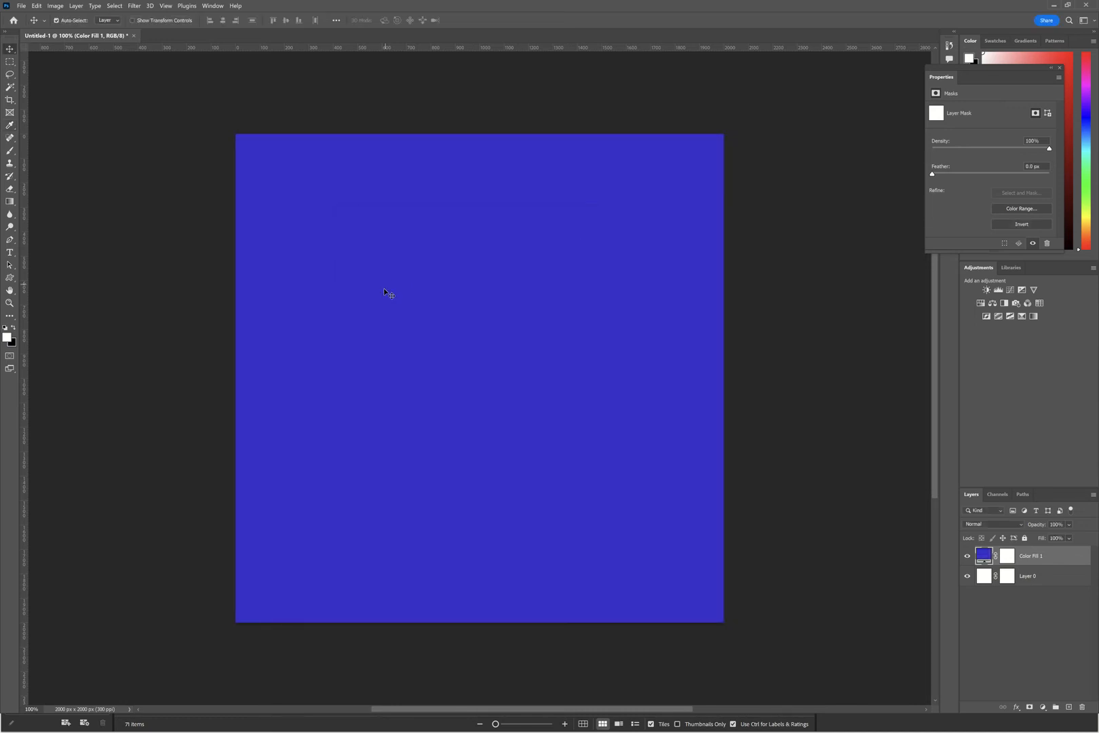
# Step: Activate the horizontal Type tool and set its text colour to orange ffa200
pyautogui.click(10, 252)
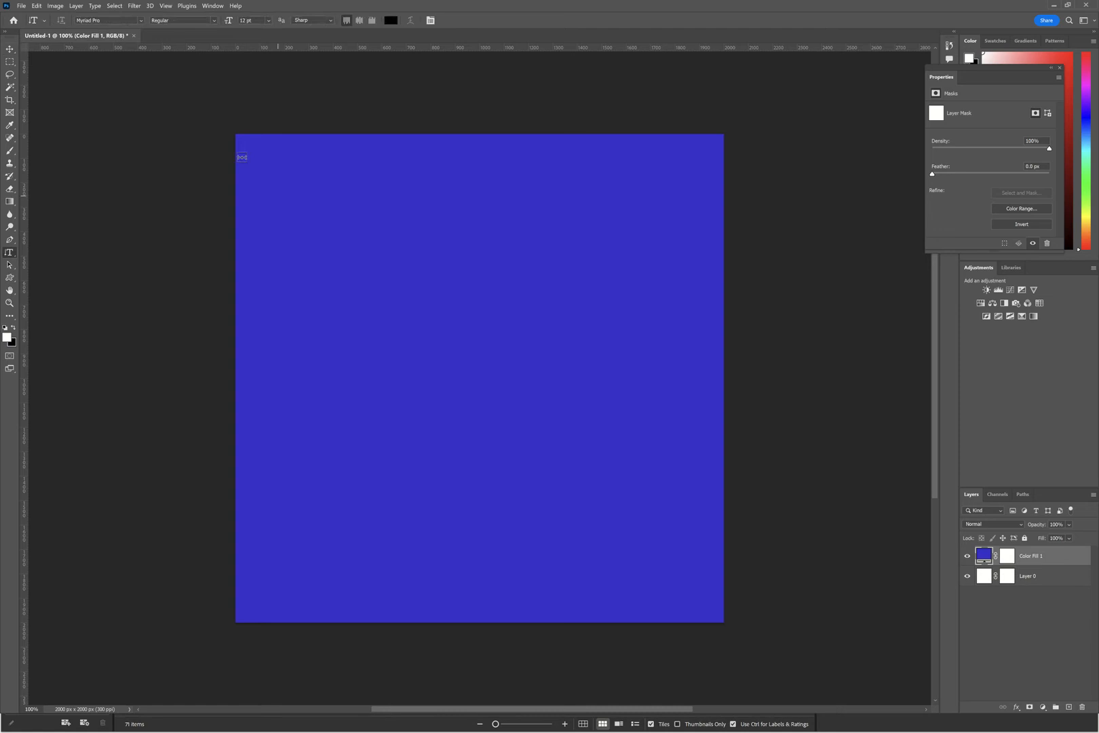
pyautogui.rightClick(10, 252)
pyautogui.click(41, 251)
pyautogui.click(391, 21)
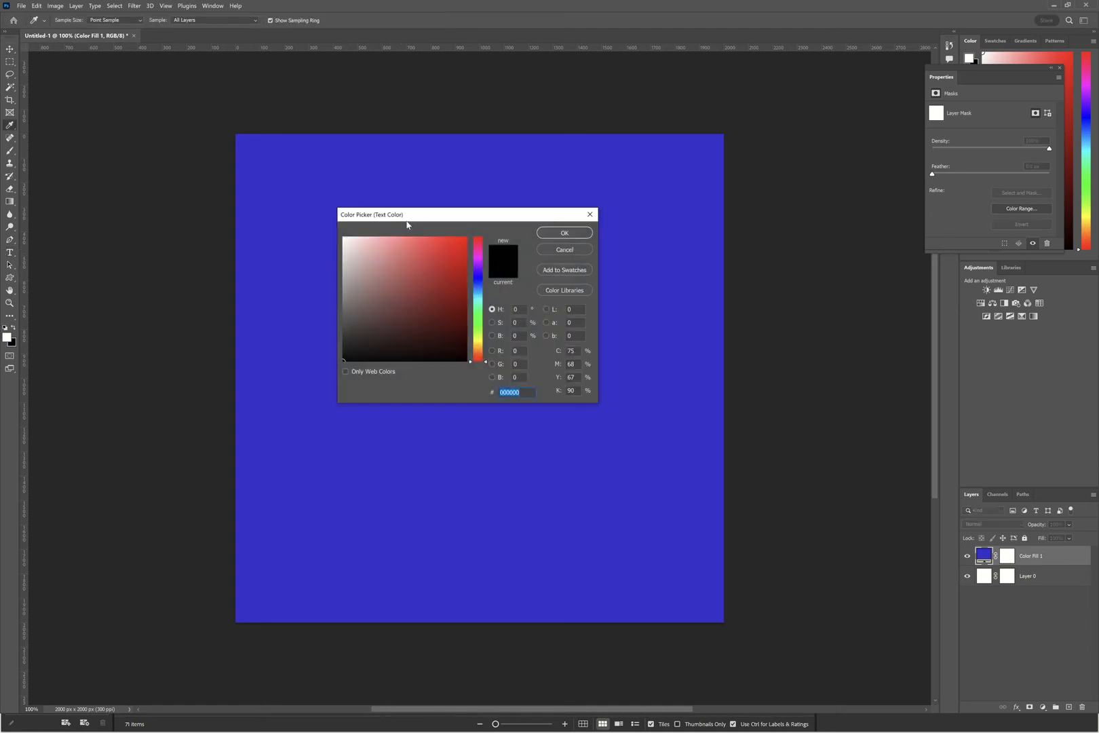
pyautogui.moveTo(479, 331); pyautogui.dragTo(477, 351)
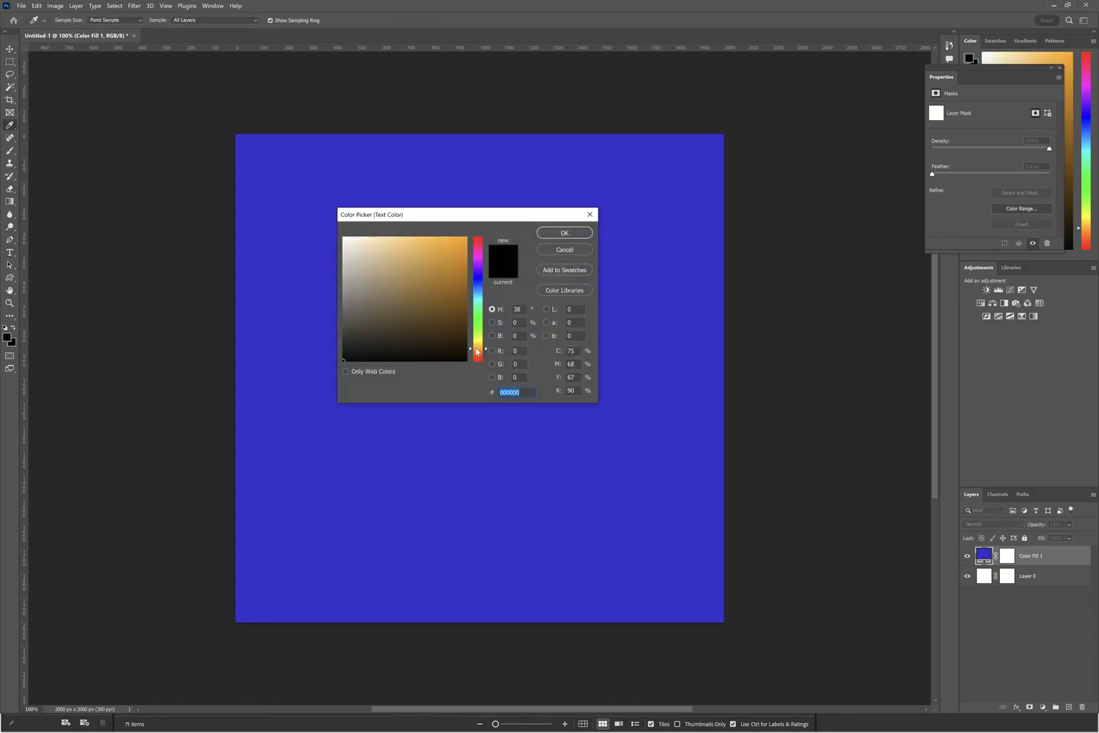
pyautogui.moveTo(455, 276); pyautogui.dragTo(488, 217)
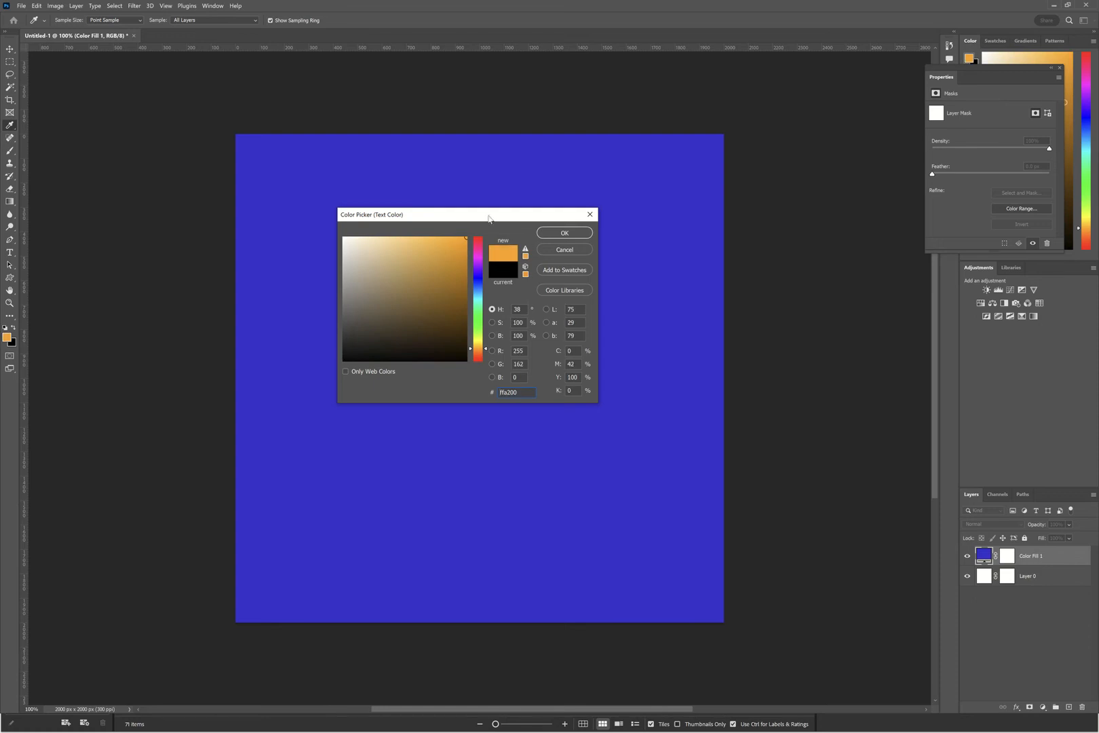
pyautogui.click(560, 233)
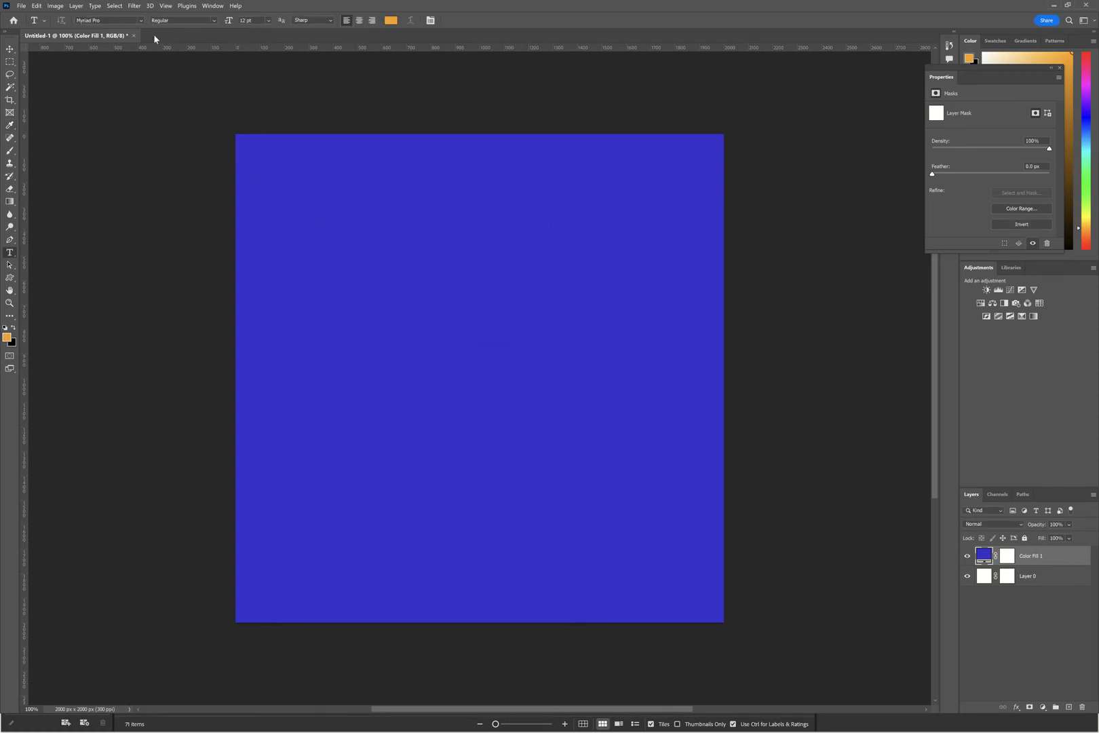
# Step: Change the colour of the solid fill layer to black, 000000
pyautogui.doubleClick(980, 557)
pyautogui.write('000000')
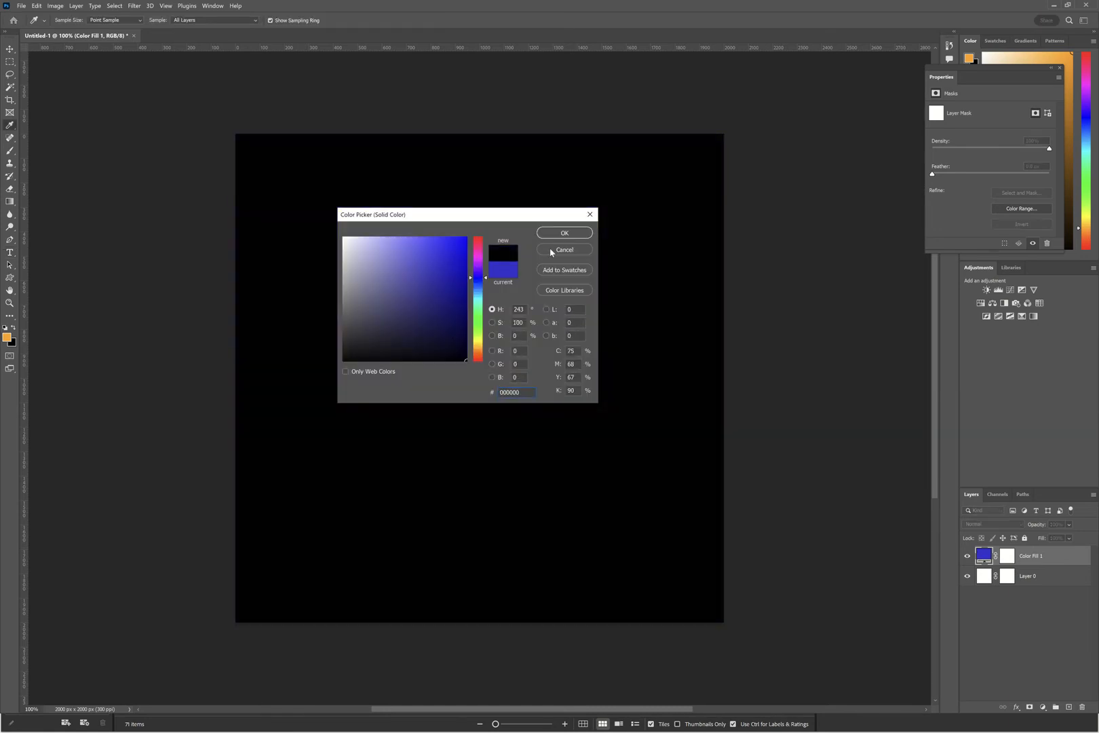
pyautogui.click(563, 233)
# Step: Shift the Type tool's text colour to a deeper, redder orange
pyautogui.press('t')
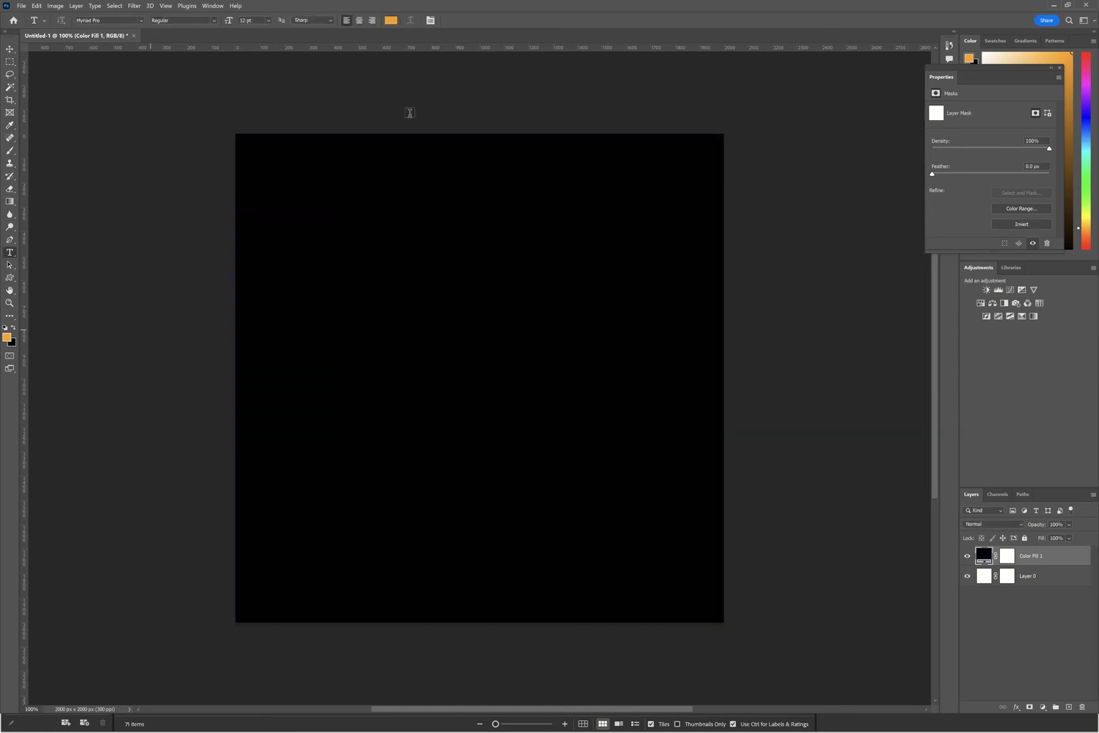
pyautogui.click(391, 20)
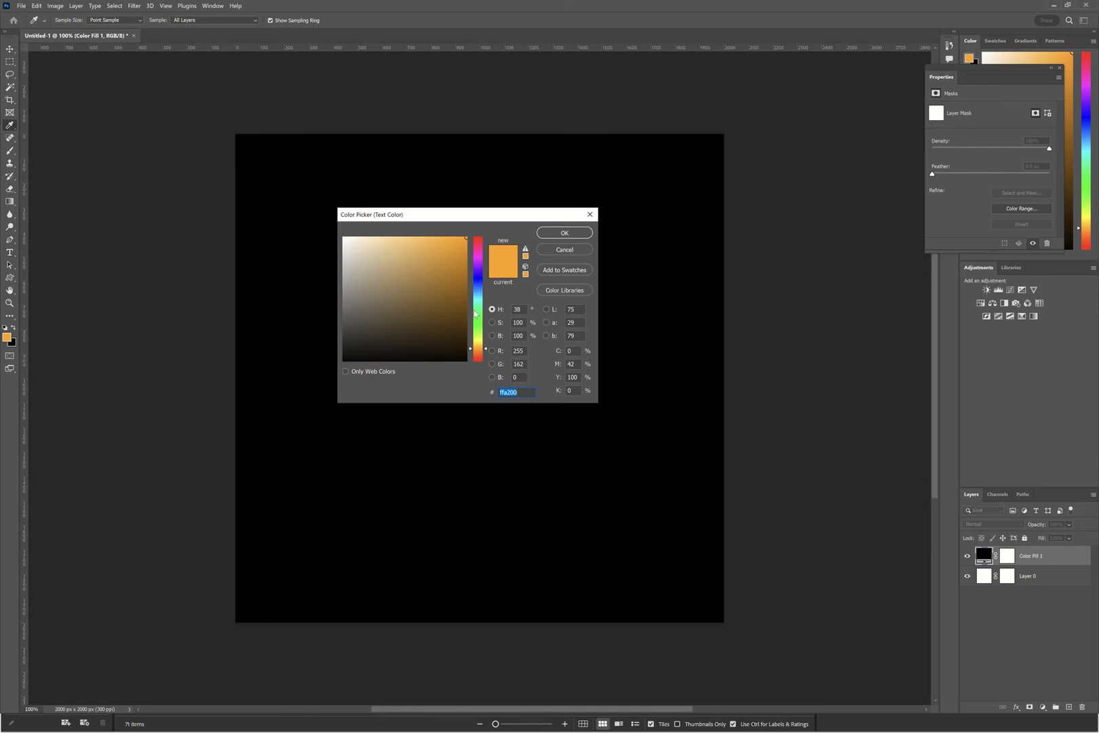
pyautogui.moveTo(477, 349); pyautogui.dragTo(478, 353)
pyautogui.click(574, 233)
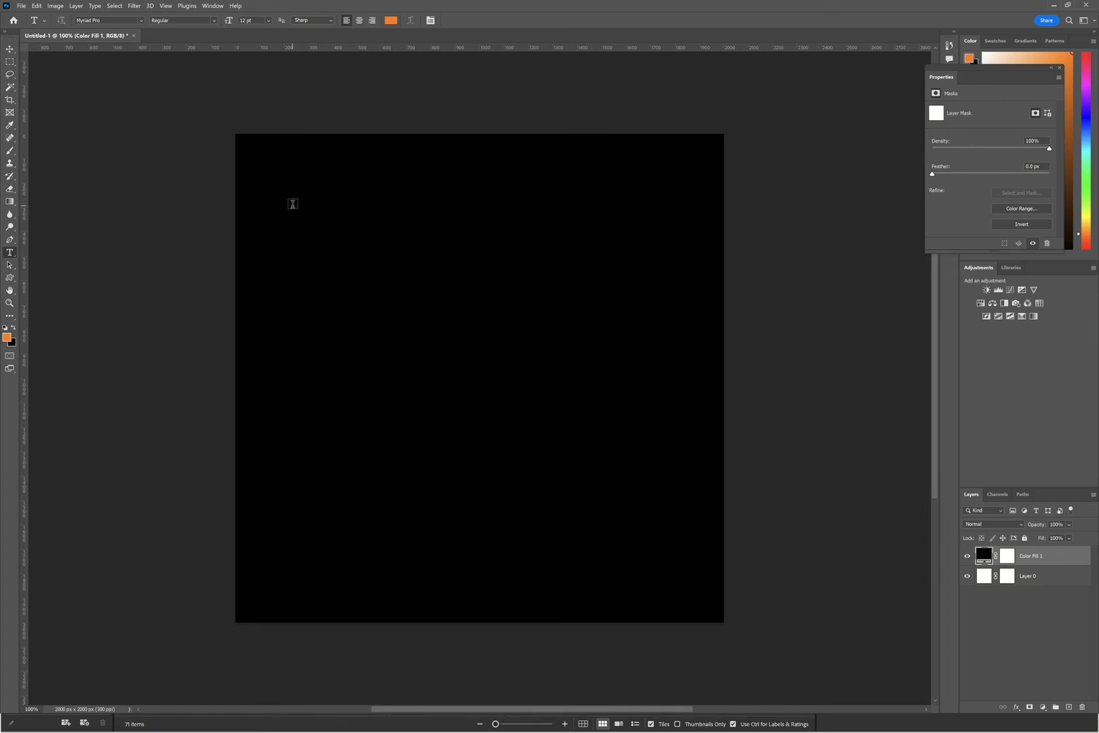
# Step: Add the text "BOO" in the upper part of the canvas and set its font to Reklame Script Bold
pyautogui.click(292, 203)
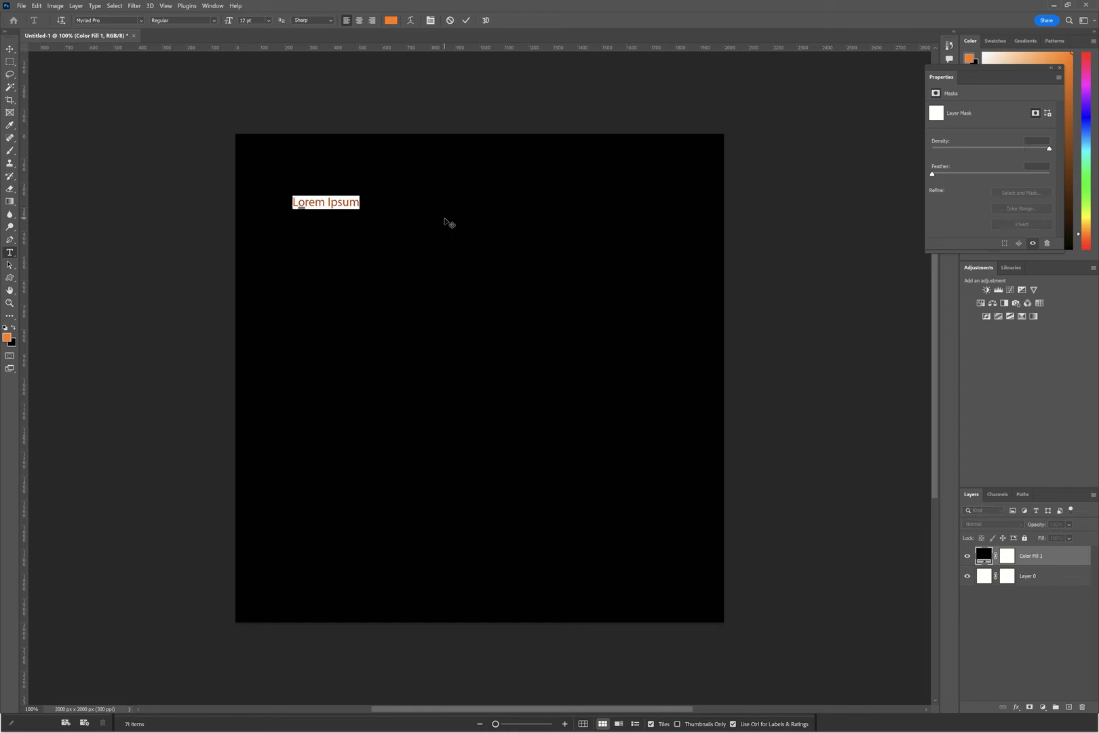
pyautogui.write('BOO')
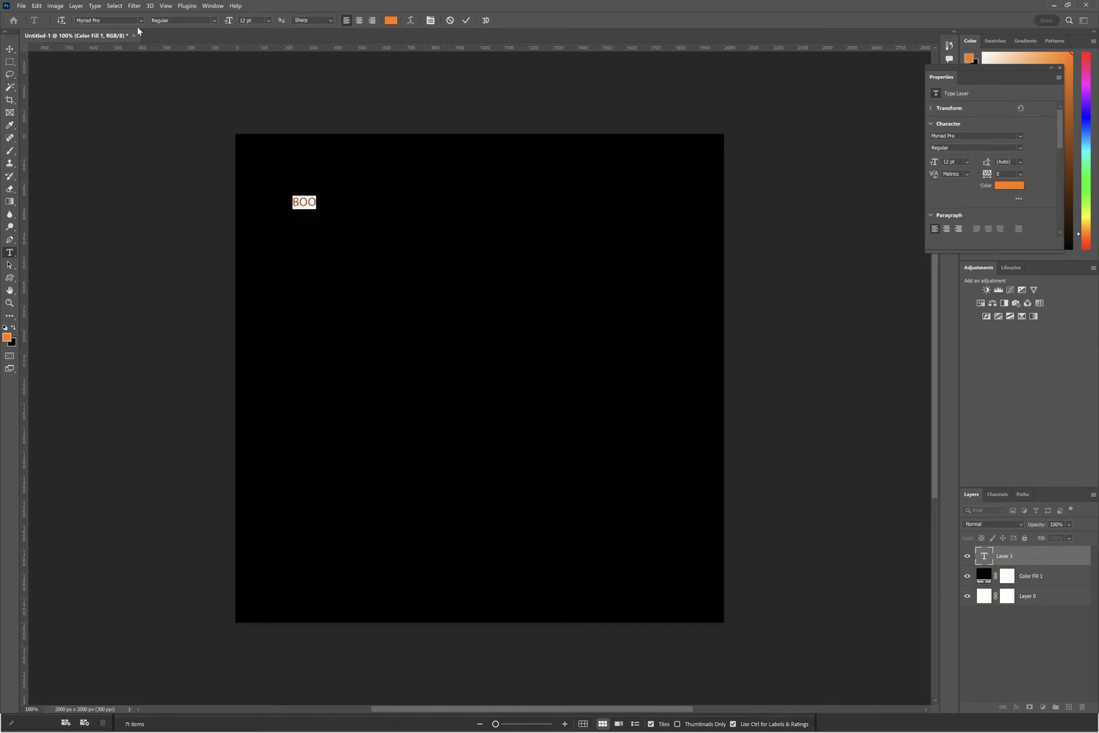
pyautogui.click(141, 21)
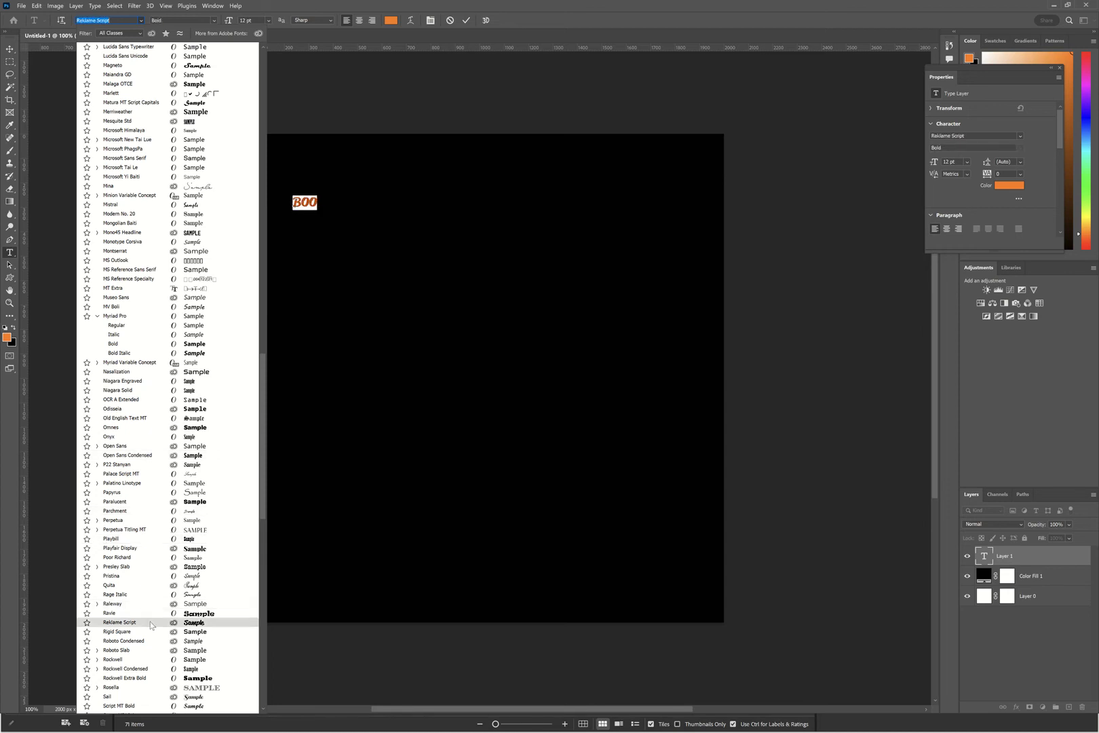
pyautogui.click(150, 622)
# Step: Enlarge the BOO text to about 98 pt and place it near the top edge of the canvas
pyautogui.click(10, 49)
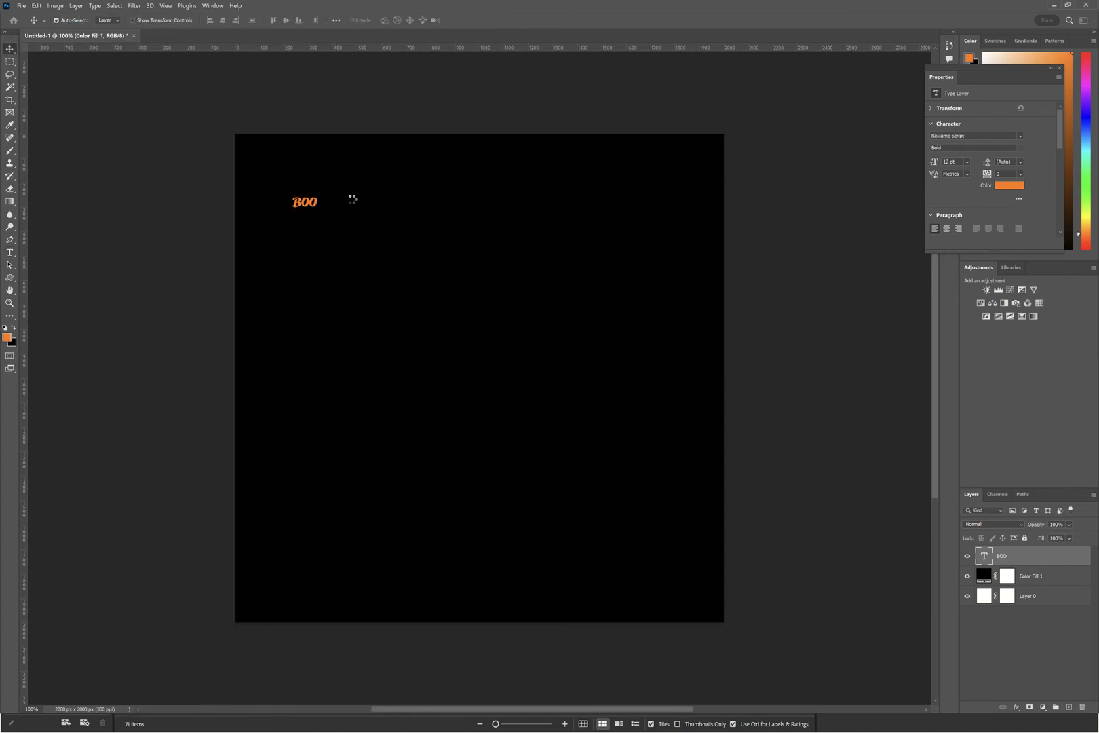
pyautogui.hotkey('ctrl', 't')
pyautogui.moveTo(319, 207); pyautogui.dragTo(532, 216)
pyautogui.press('Return')
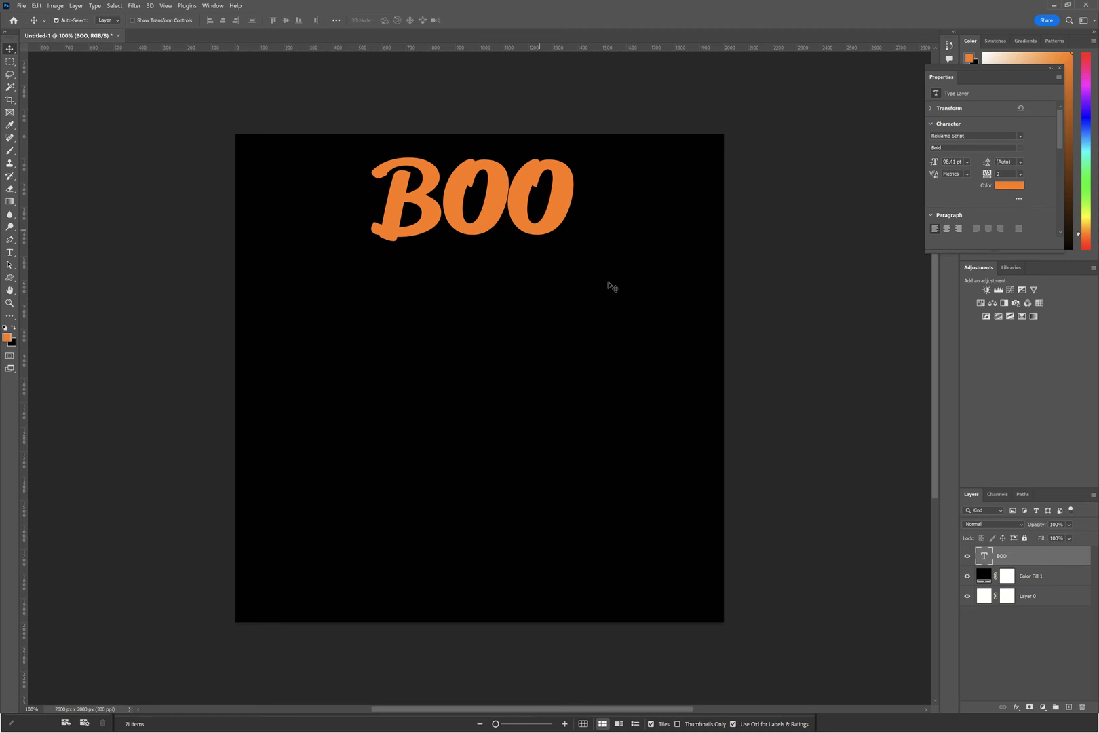
# Step: Centre the BOO text horizontally against the background layer, with the Move tool active again
pyautogui.keyDown('ctrl'); pyautogui.click(1043, 595); pyautogui.keyUp('ctrl')
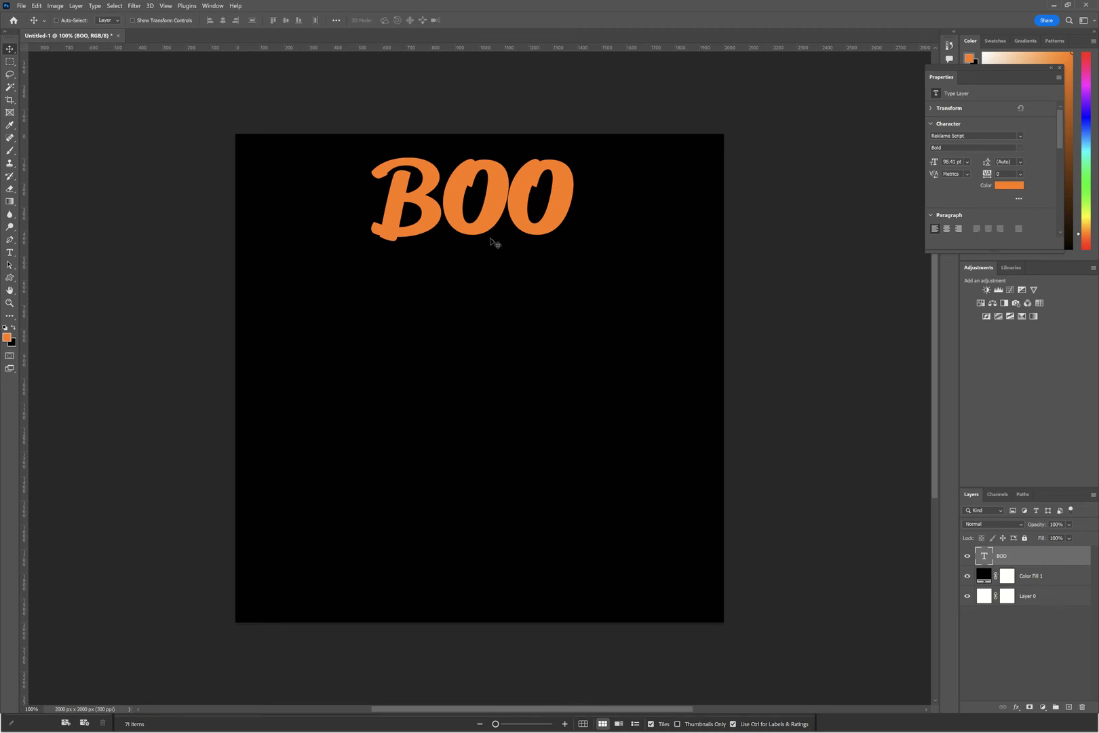
pyautogui.click(222, 20)
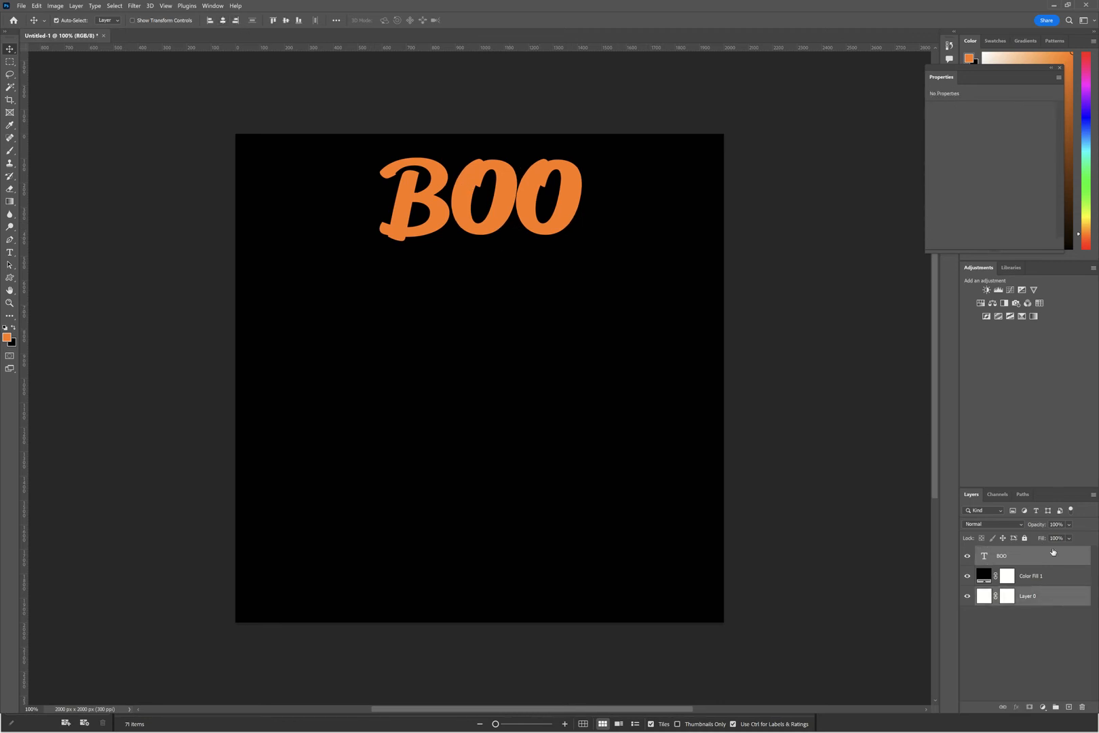
pyautogui.click(7, 62)
pyautogui.click(8, 52)
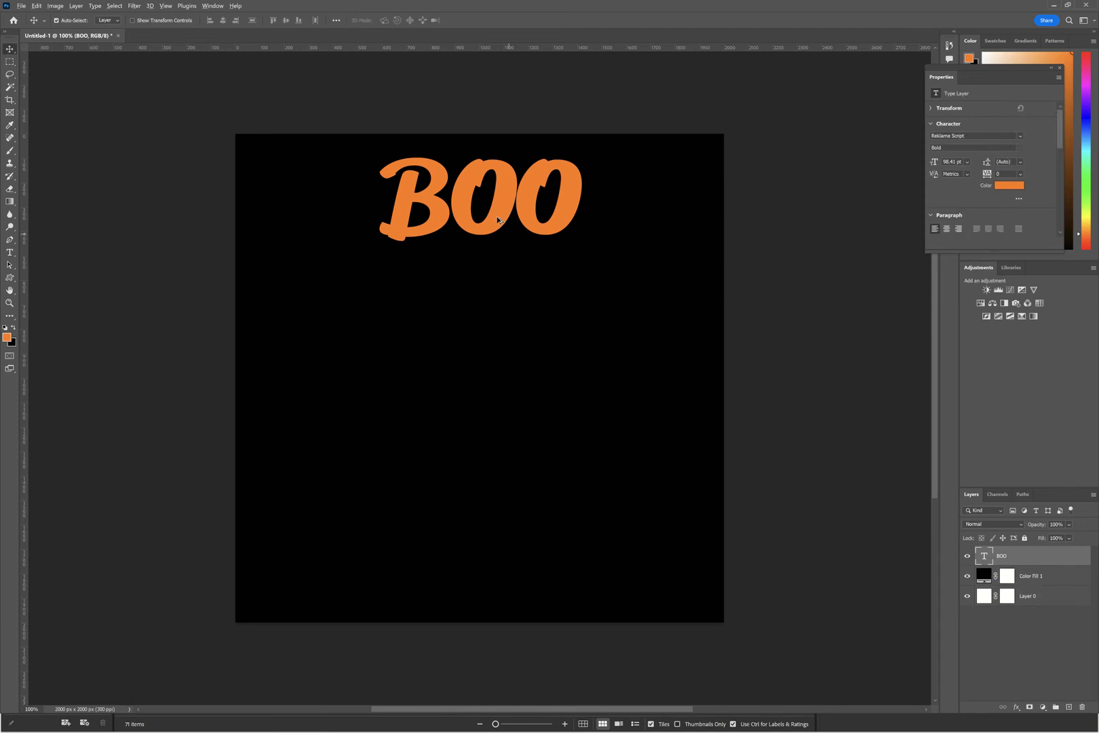
# Step: Duplicate the BOO text straight down the canvas into an evenly spaced column of five, undoing the overlapping copy
pyautogui.moveTo(499, 216); pyautogui.dragTo(505, 339)
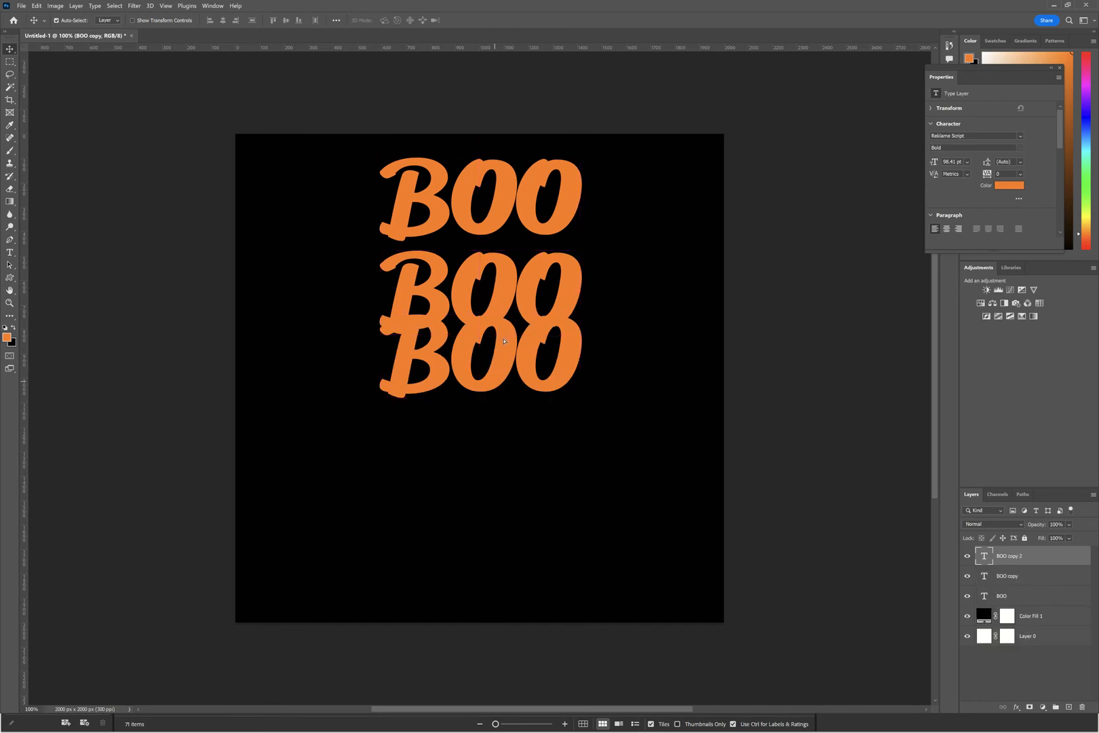
pyautogui.hotkey('ctrl', 'z')
pyautogui.click(508, 371)
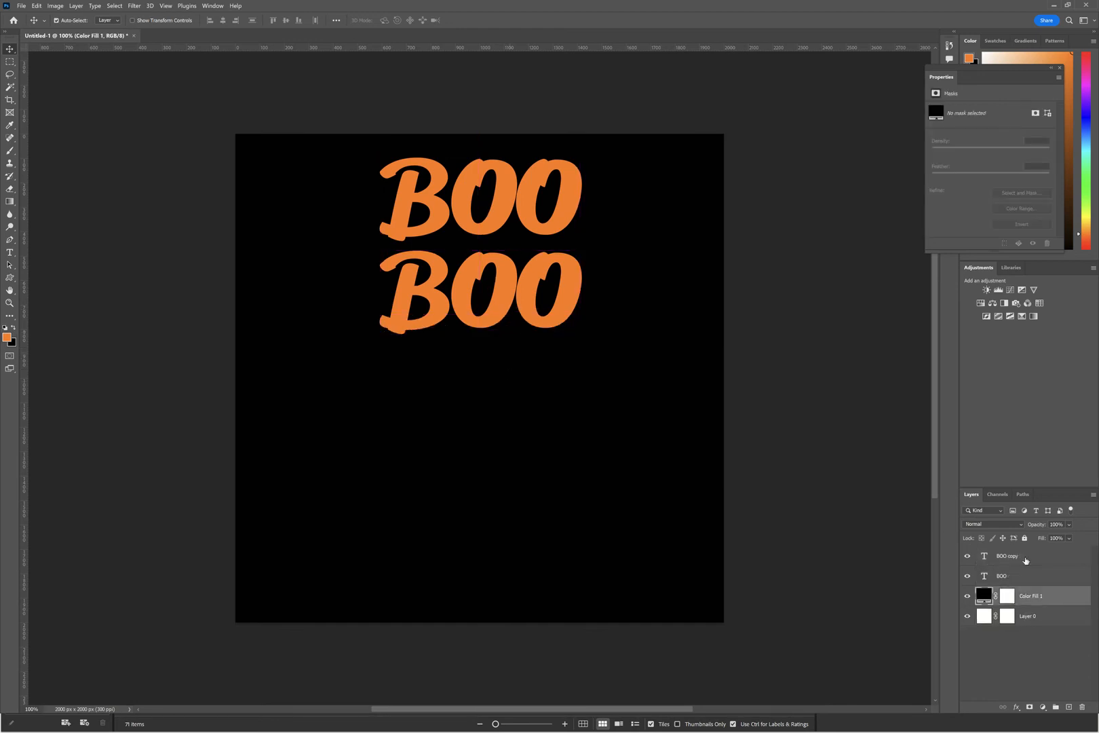
pyautogui.click(485, 287)
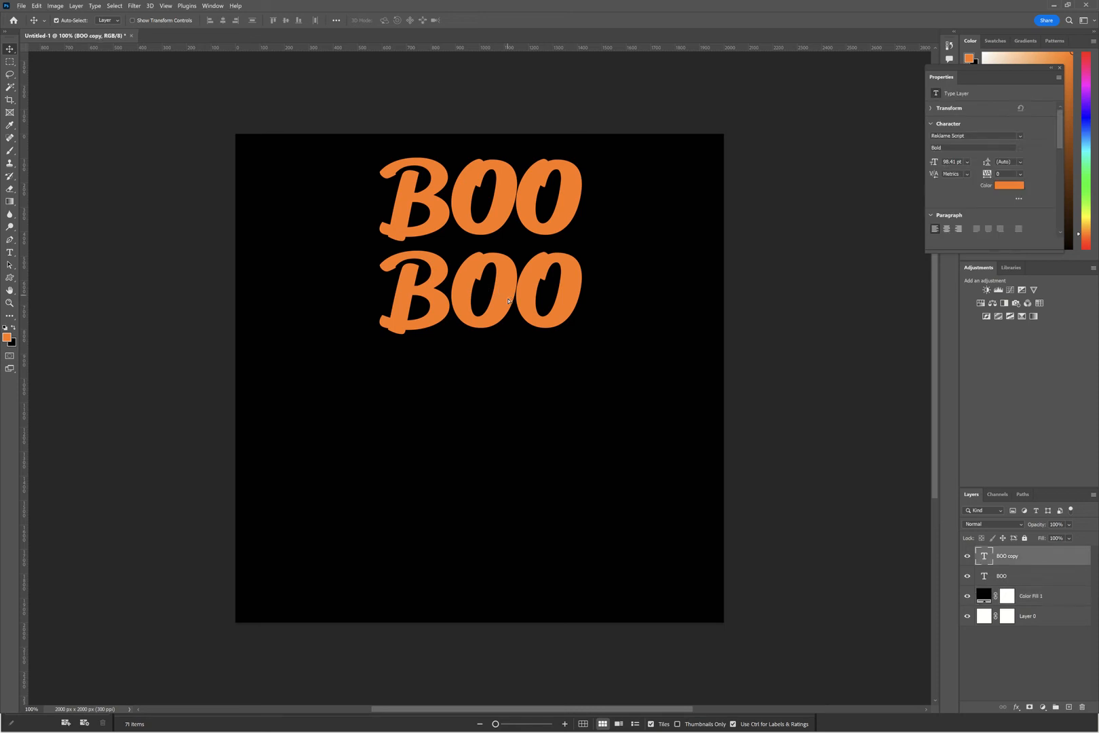
pyautogui.moveTo(507, 300); pyautogui.dragTo(500, 563)
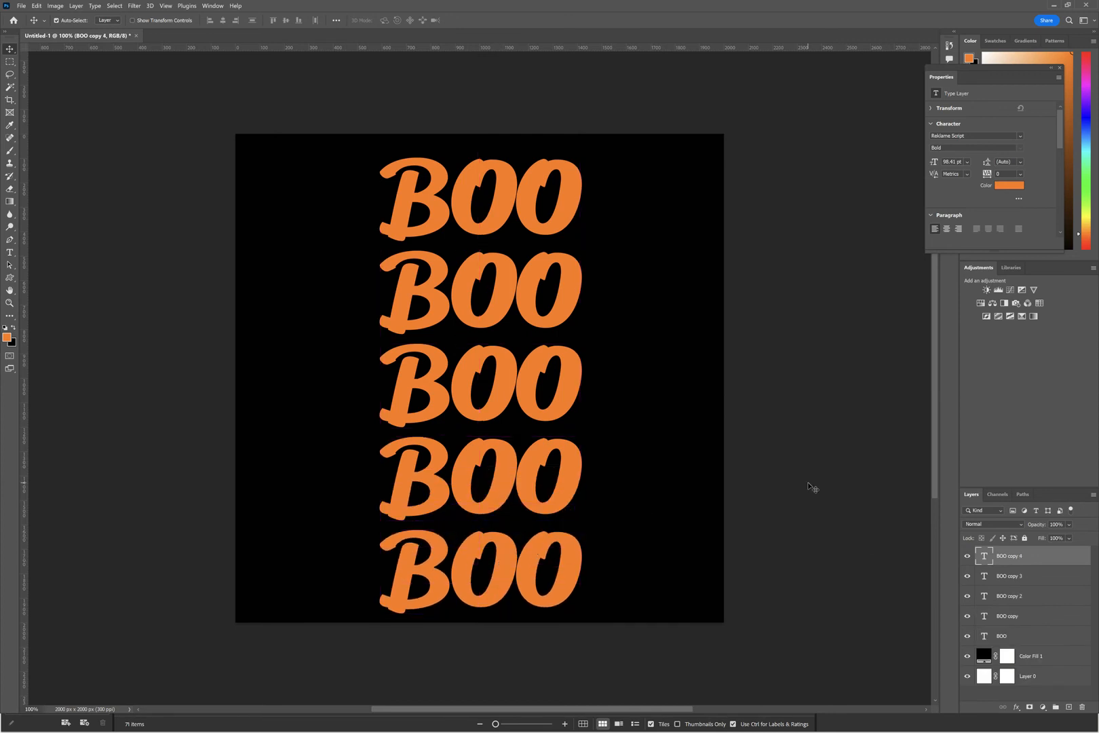
# Step: Show the Timeline and create a frame animation in it
pyautogui.click(212, 6)
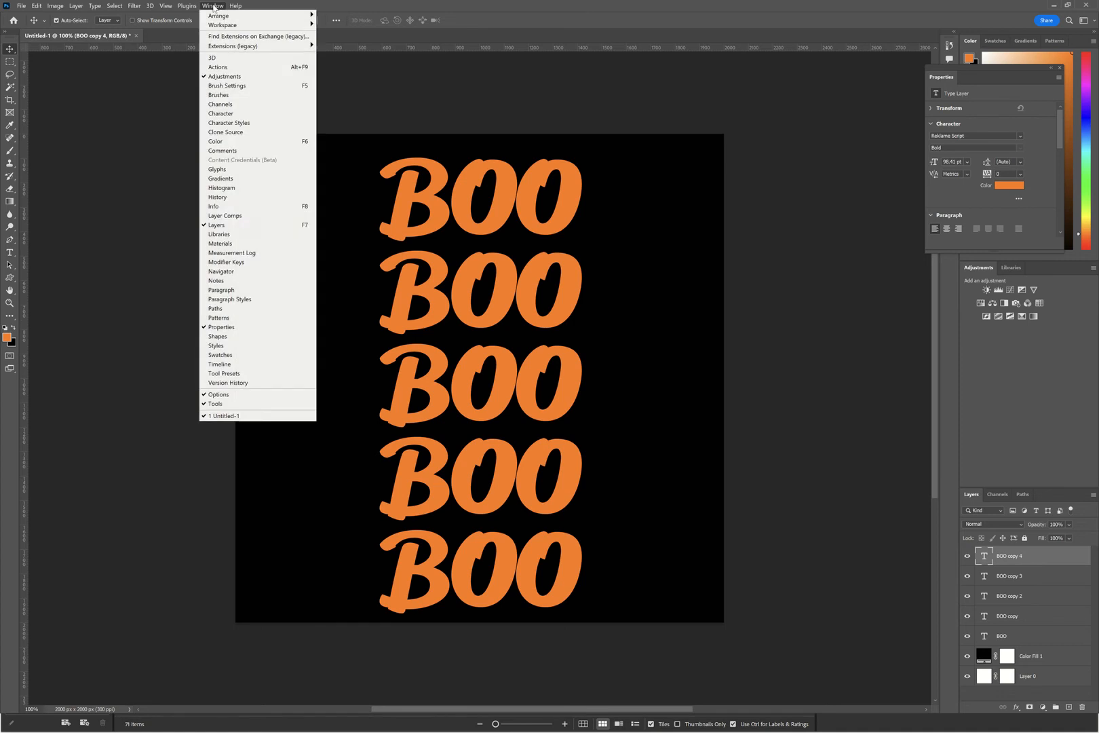
pyautogui.click(238, 364)
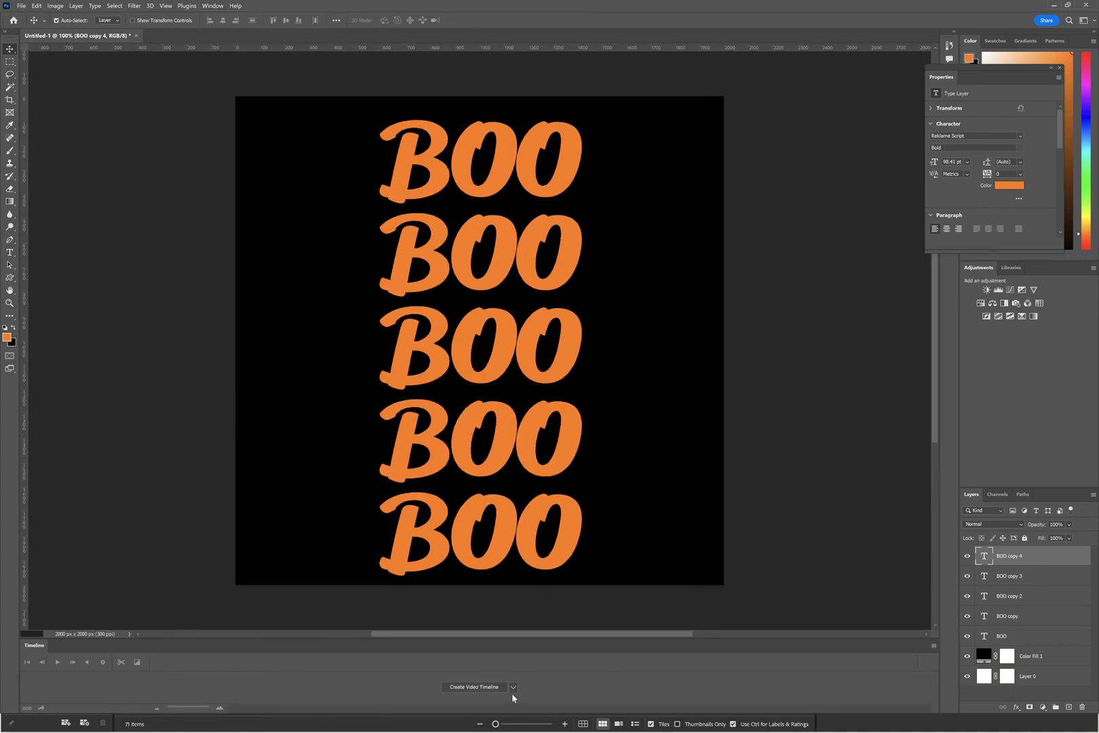
pyautogui.click(512, 687)
pyautogui.click(503, 706)
pyautogui.click(479, 687)
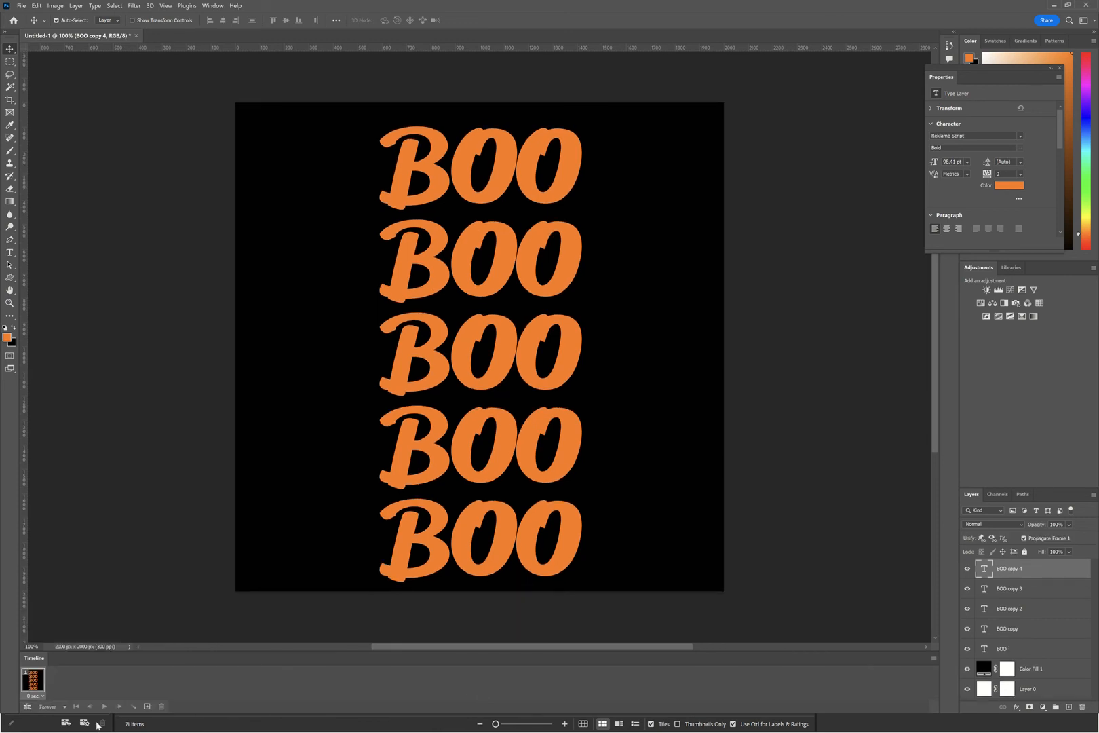
# Step: Duplicate the animation frame repeatedly until the timeline holds 11 frames
pyautogui.click(147, 707)
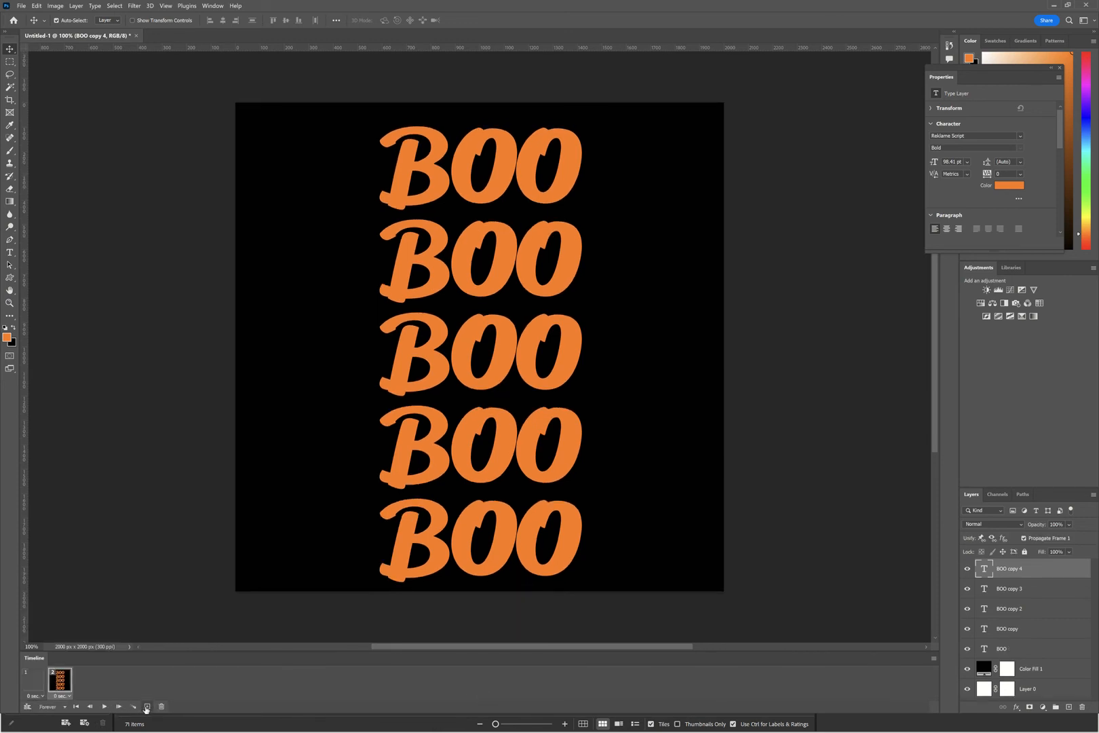
pyautogui.click(147, 707)
pyautogui.click(147, 706)
pyautogui.click(147, 707)
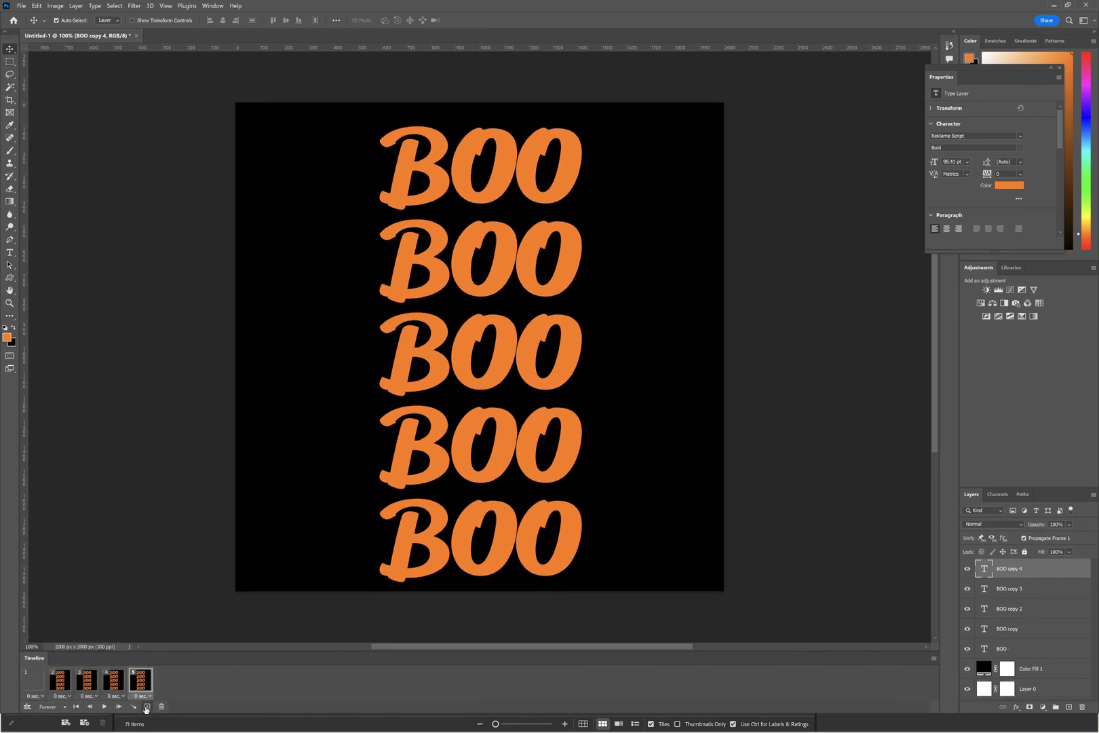
pyautogui.click(146, 707)
pyautogui.click(146, 706)
pyautogui.click(147, 707)
pyautogui.click(147, 707)
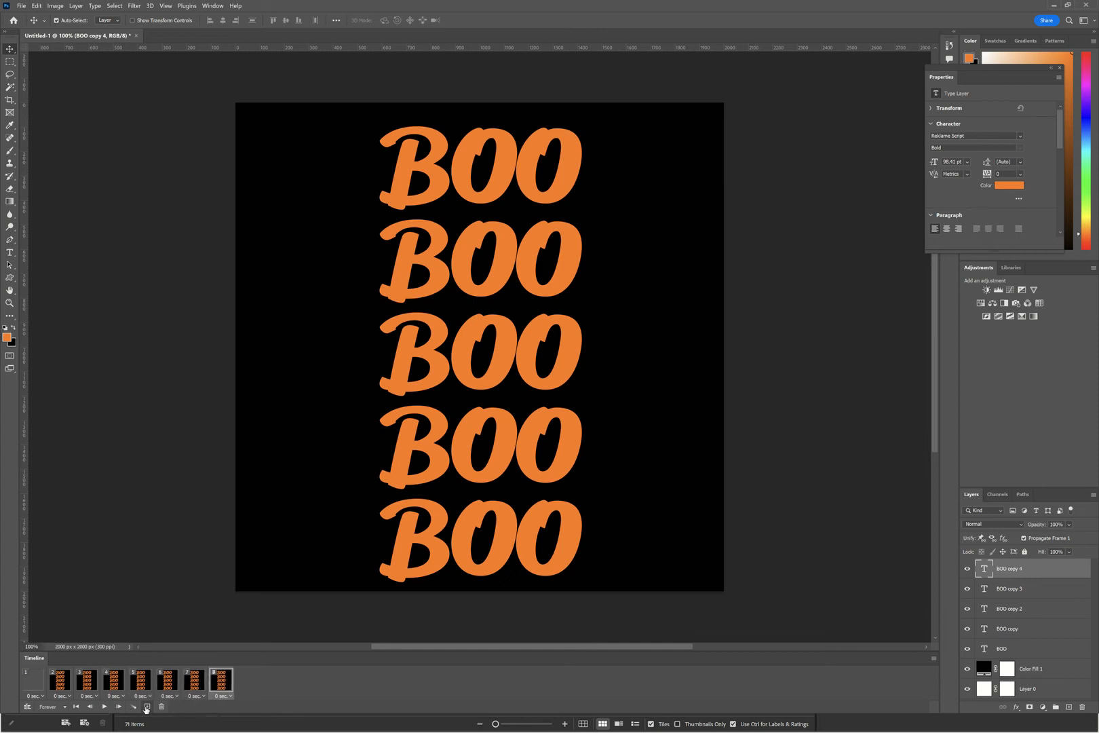
pyautogui.click(146, 706)
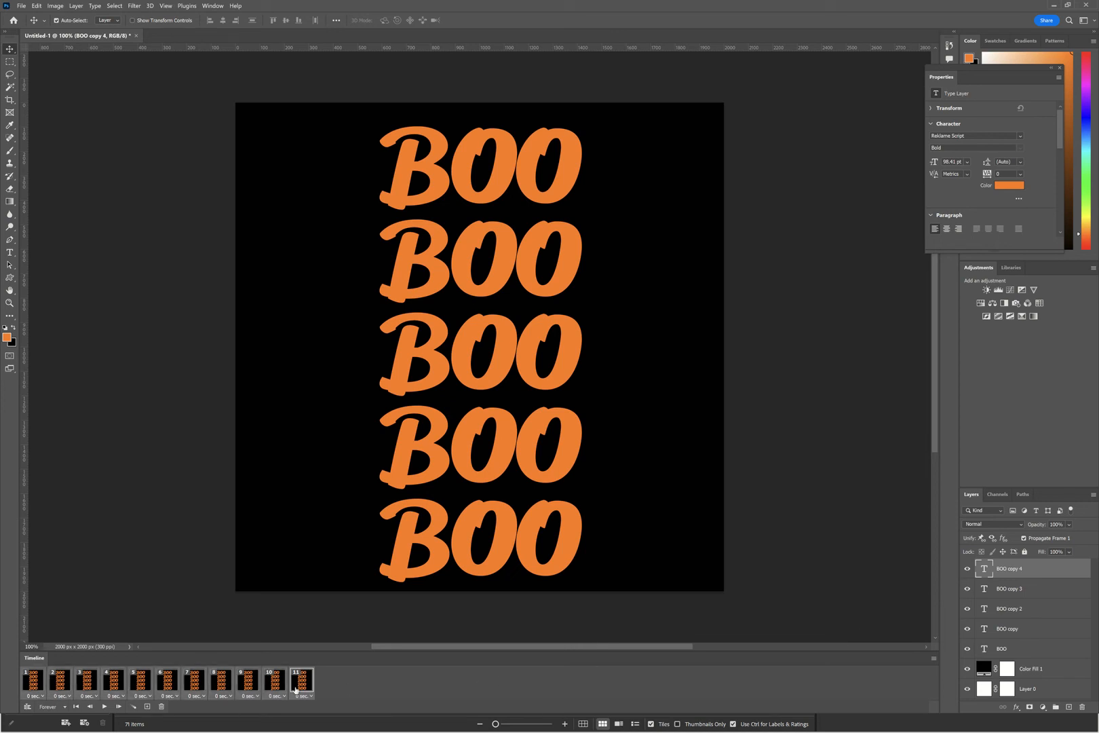
# Step: Hide all five BOO text layers in all 11 animation frames
pyautogui.click(33, 679)
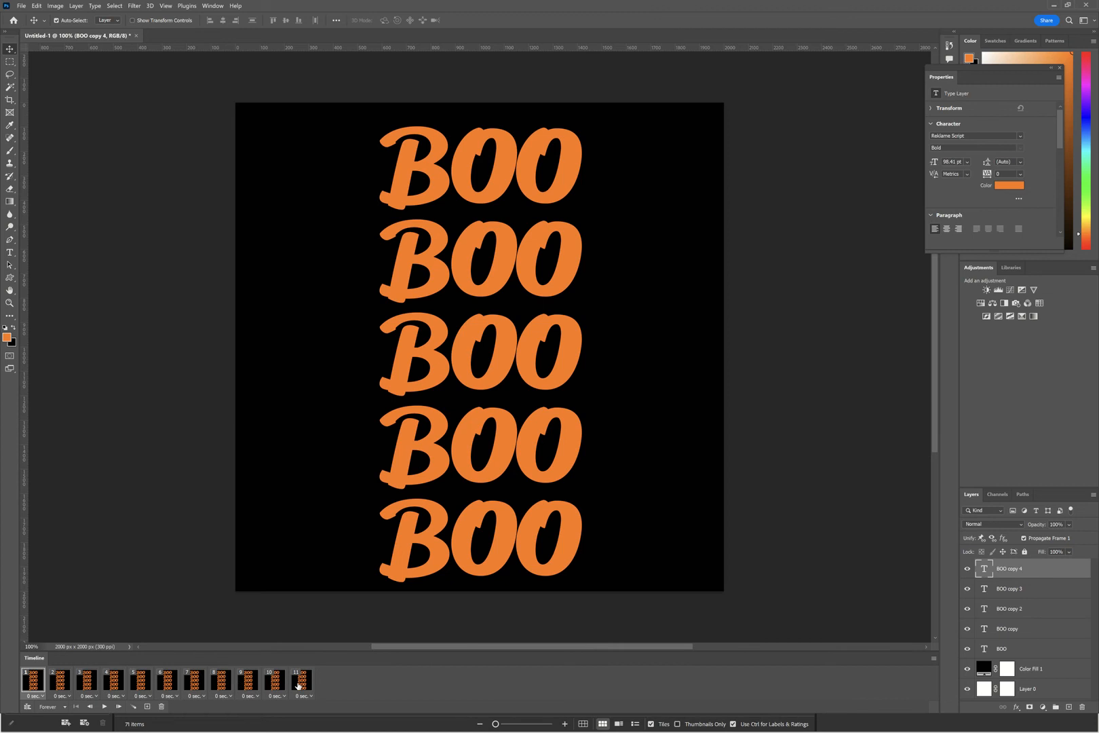
pyautogui.keyDown('shift'); pyautogui.click(298, 685); pyautogui.keyUp('shift')
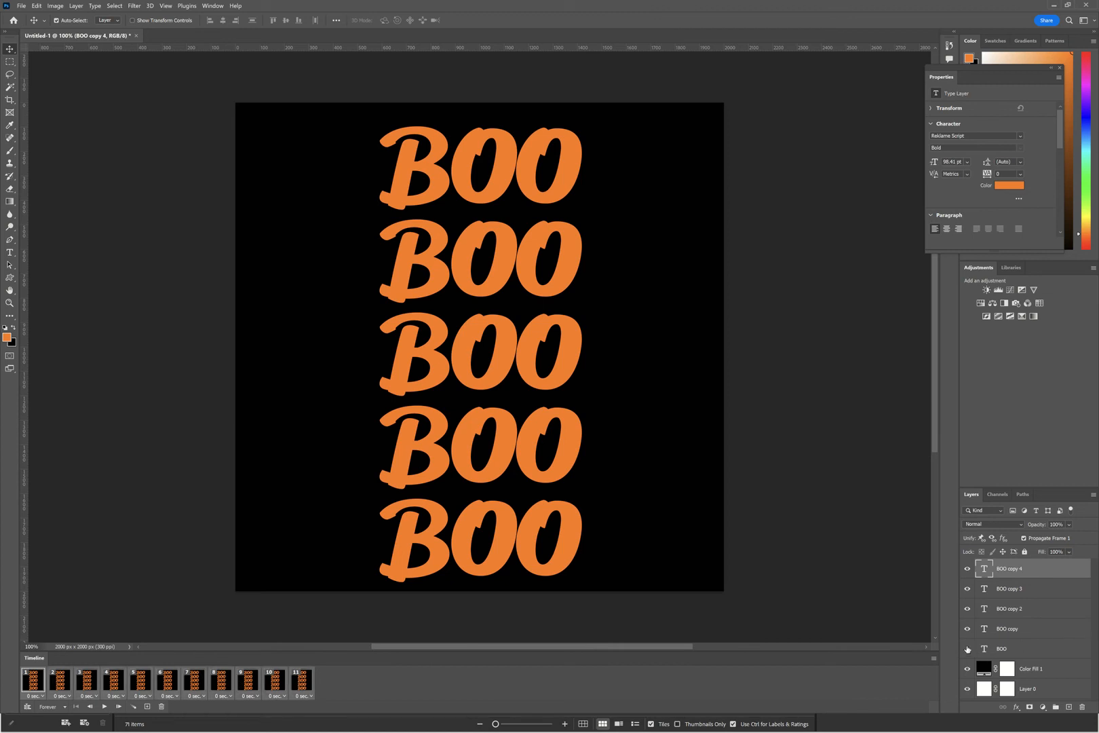
pyautogui.moveTo(968, 648); pyautogui.dragTo(968, 575)
pyautogui.click(968, 569)
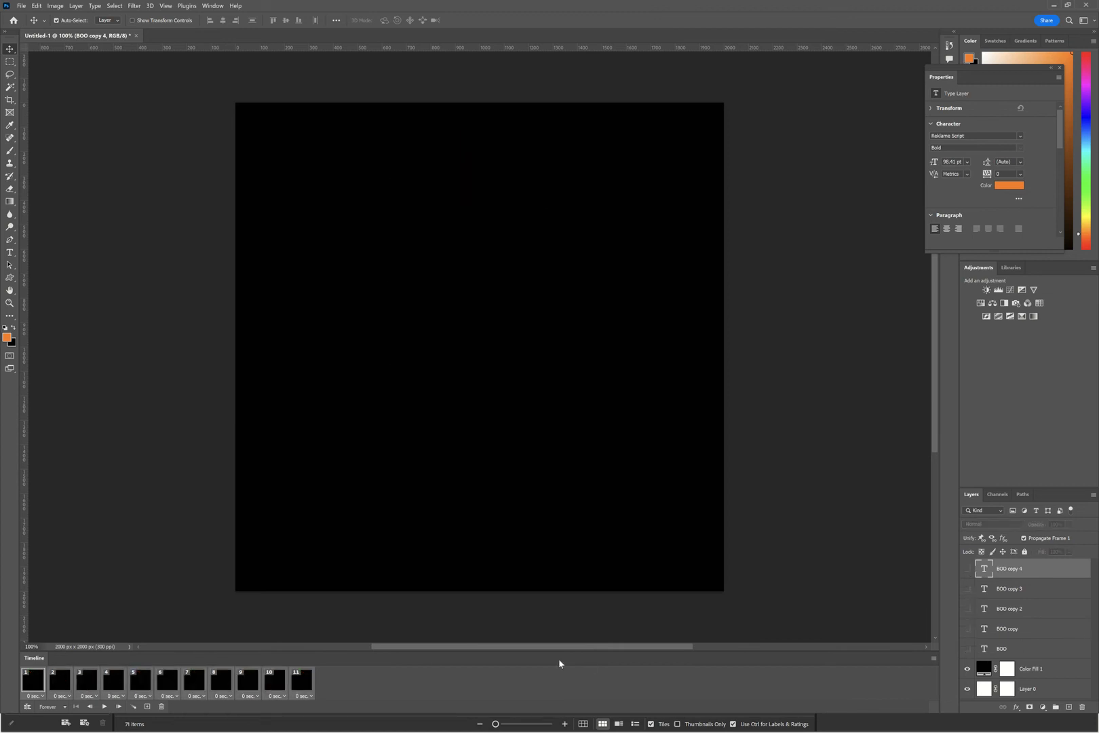
# Step: Show a single BOO layer in each of frames 2 to 6, stepping from the topmost word down to the lowest
pyautogui.click(66, 687)
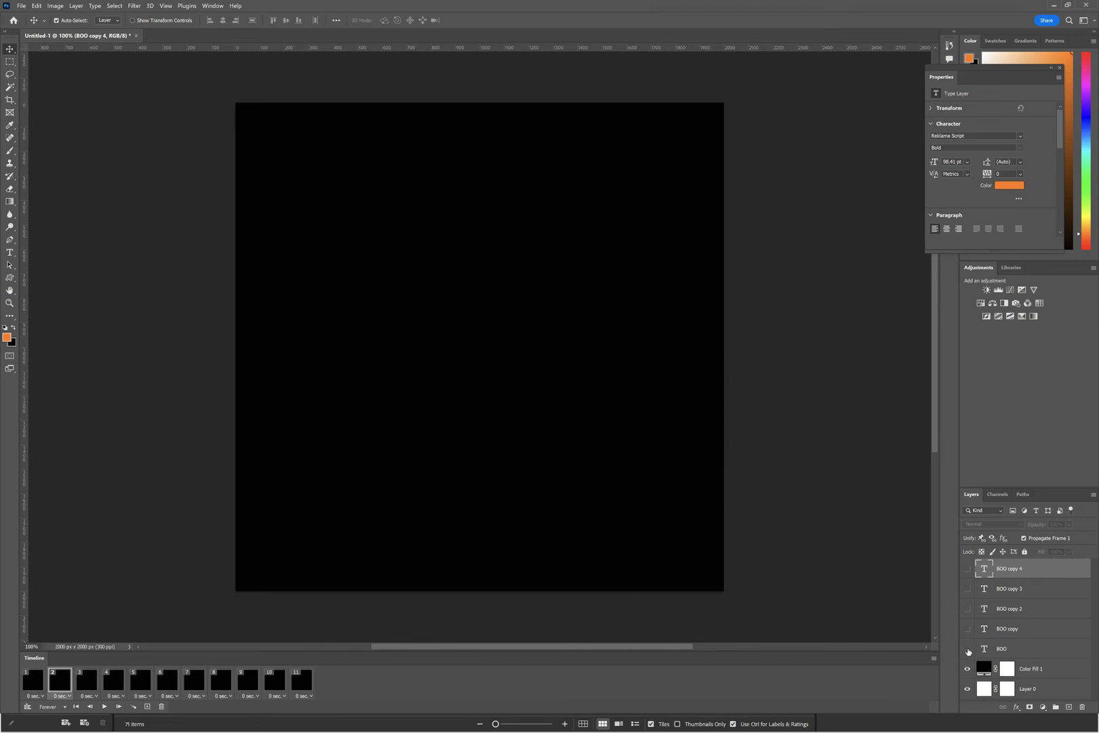
pyautogui.click(968, 649)
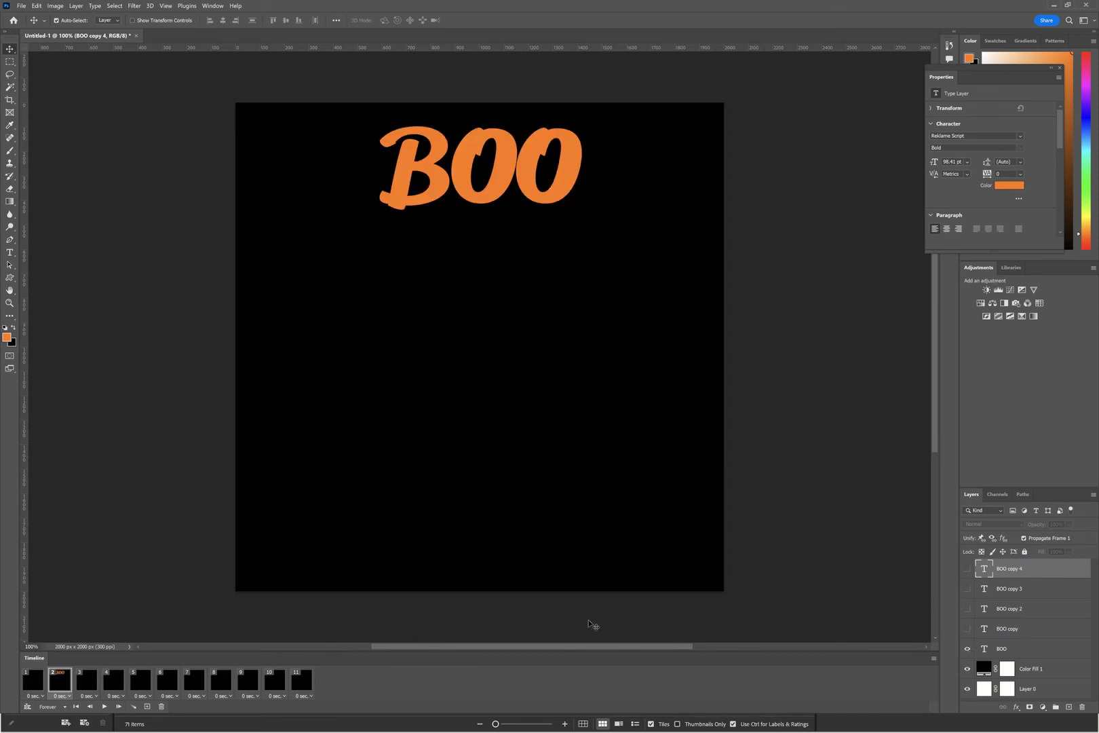
pyautogui.click(89, 685)
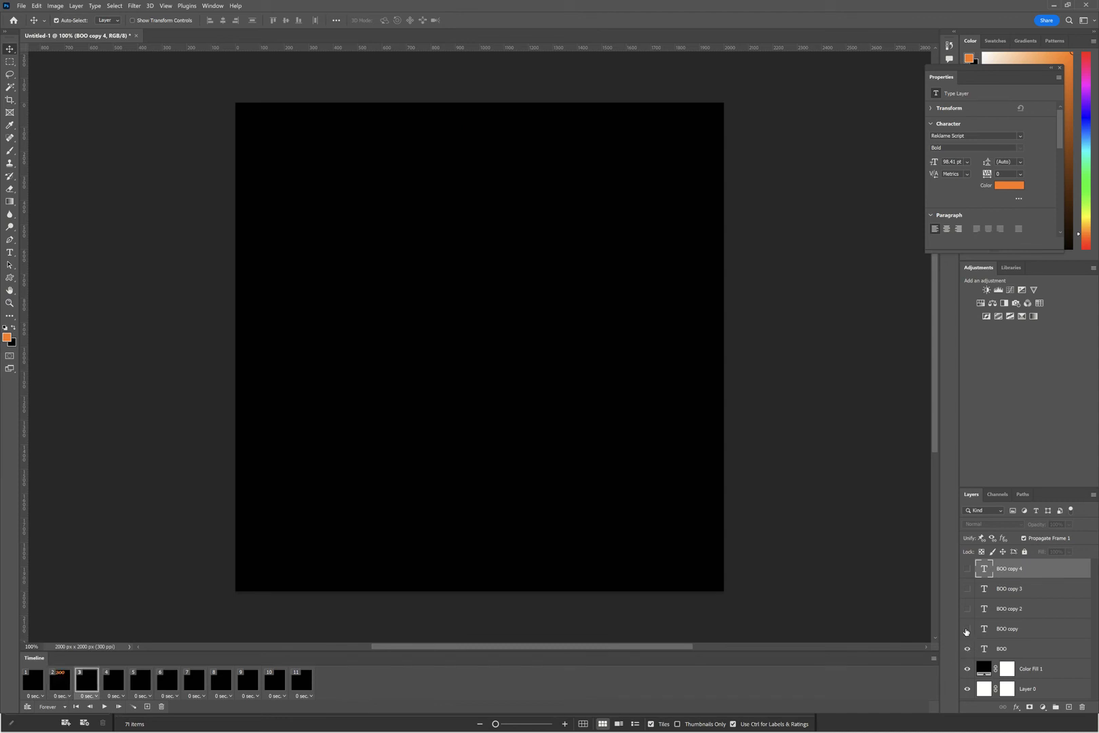
pyautogui.click(967, 629)
pyautogui.click(968, 650)
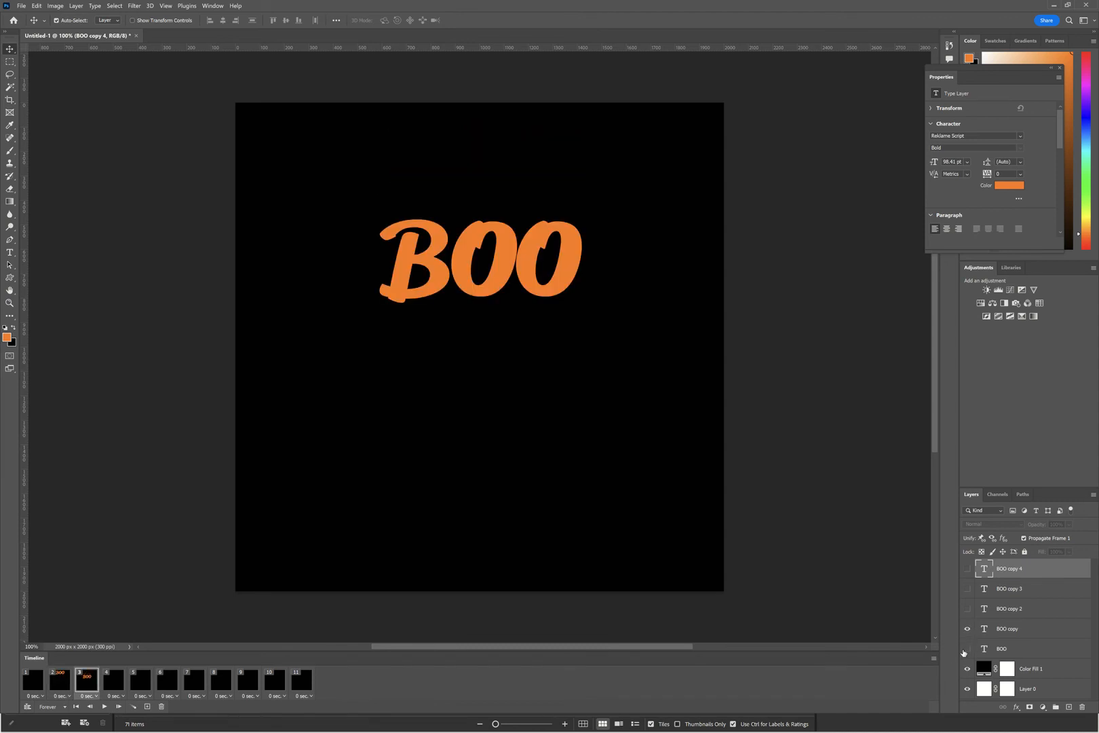
pyautogui.click(113, 686)
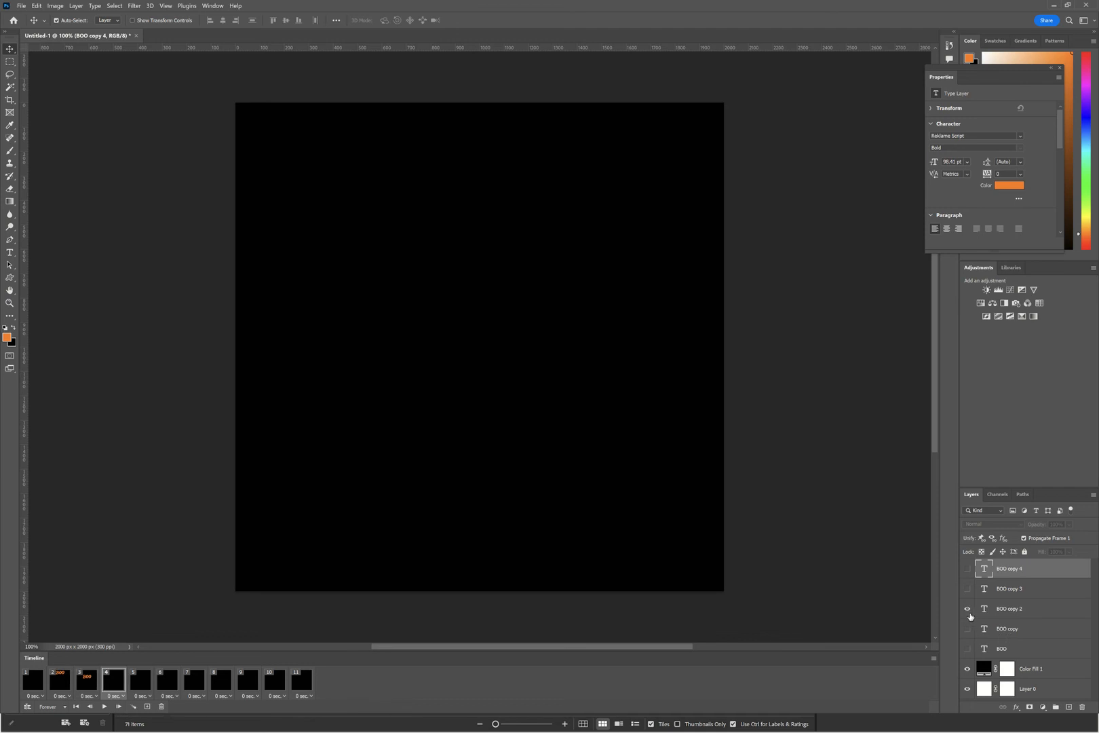
pyautogui.click(138, 686)
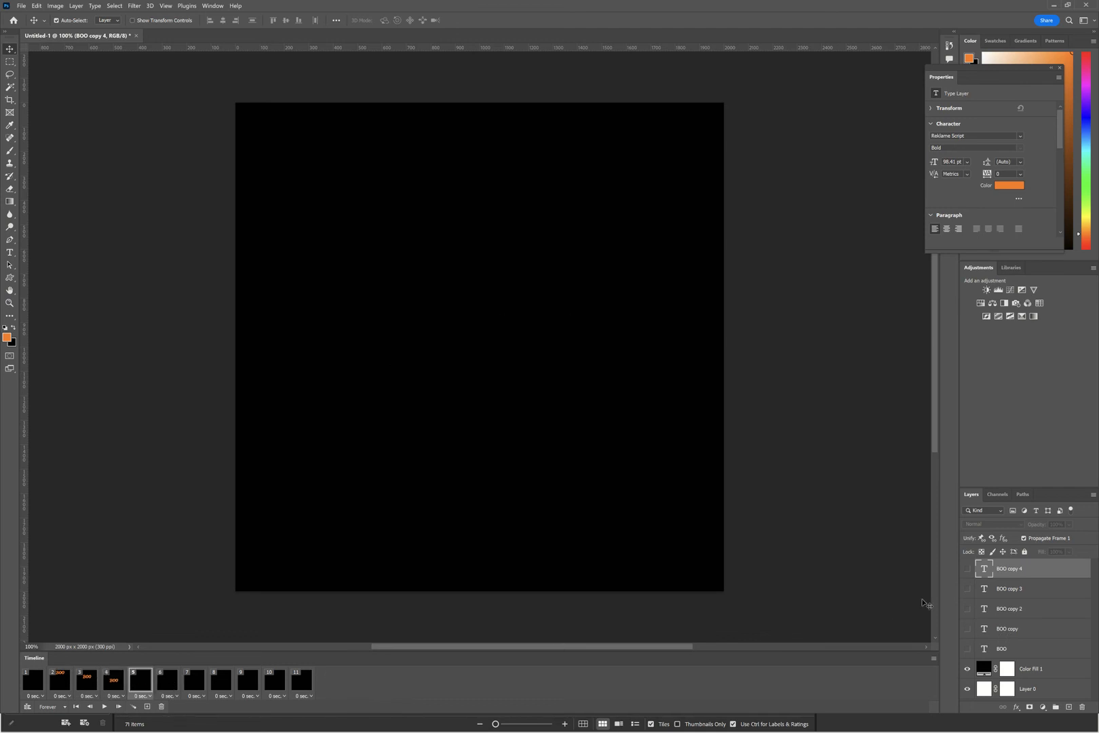
pyautogui.click(967, 589)
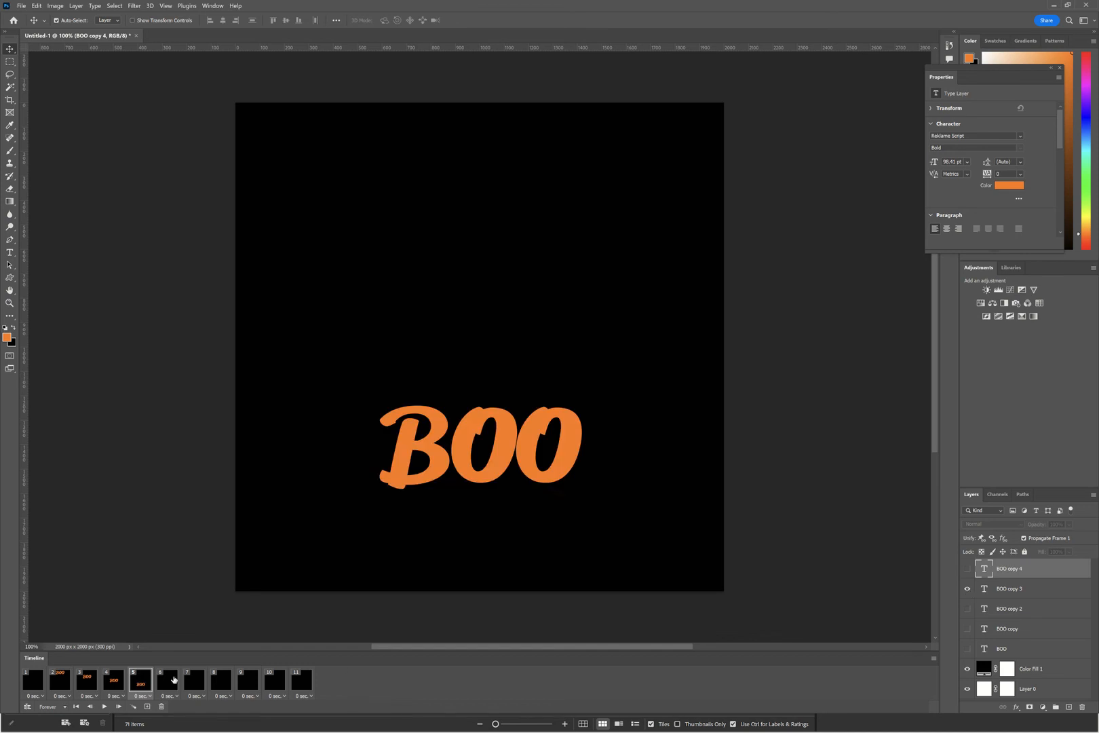
pyautogui.click(171, 683)
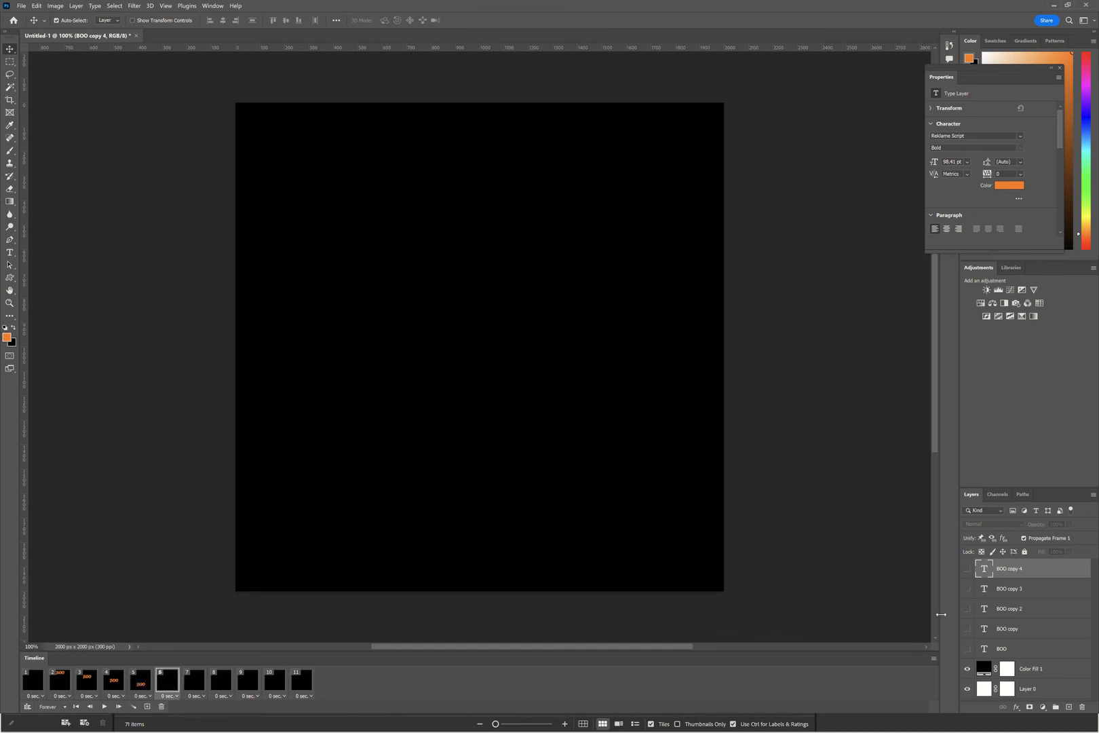
pyautogui.click(968, 568)
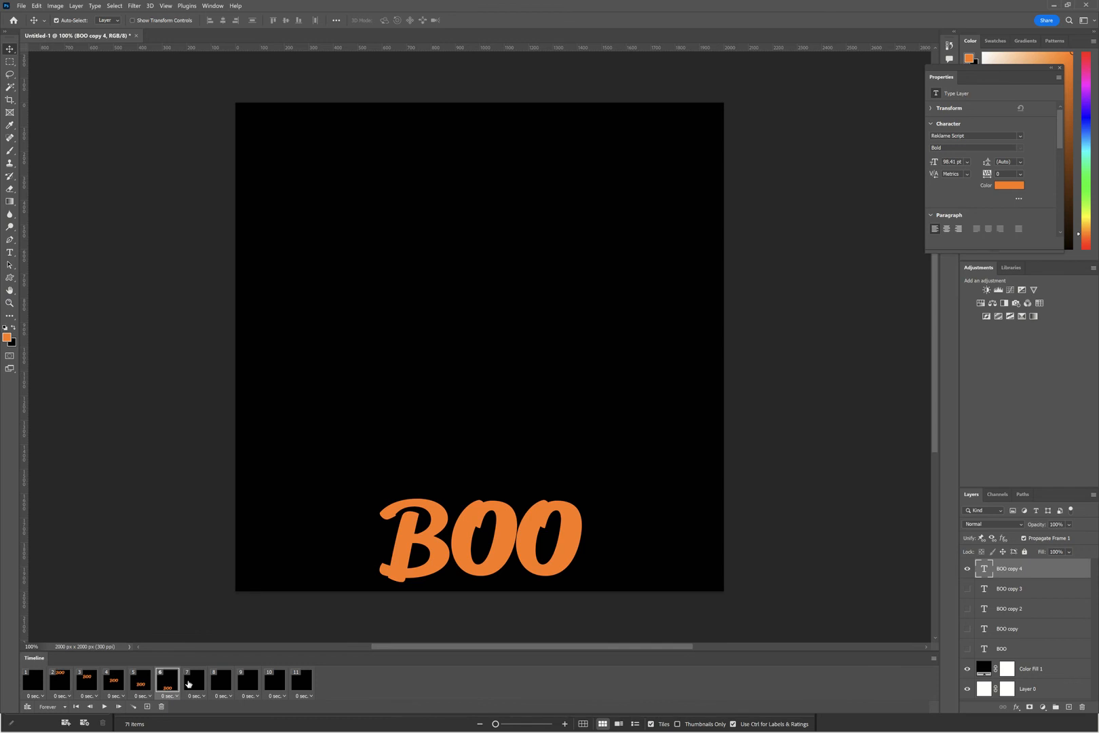
# Step: Show a single BOO layer in each of frames 7 to 10, stepping back up from BOO copy 3 to the topmost BOO
pyautogui.click(192, 681)
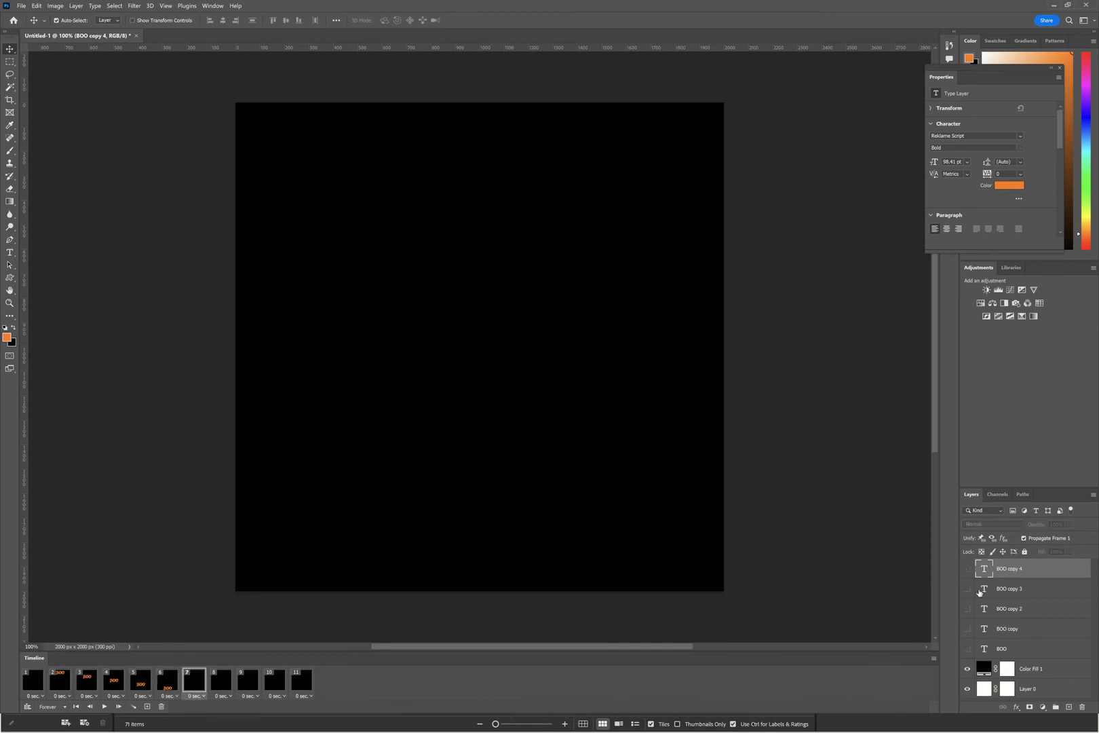
pyautogui.click(968, 588)
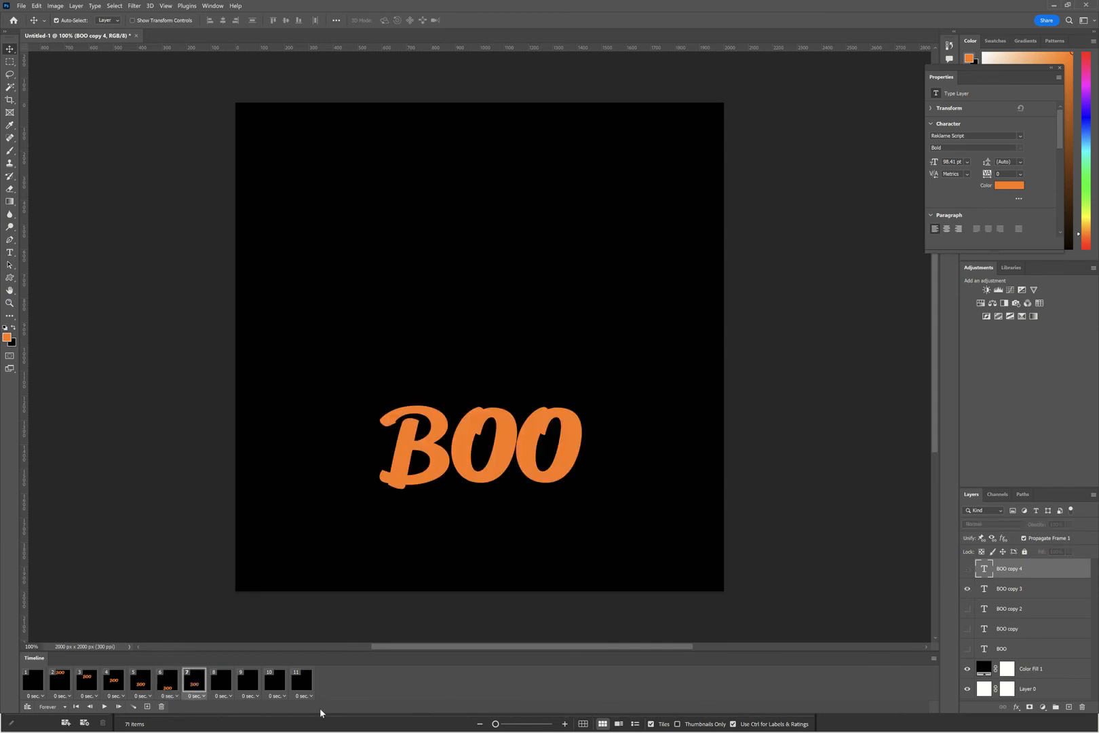
pyautogui.click(224, 685)
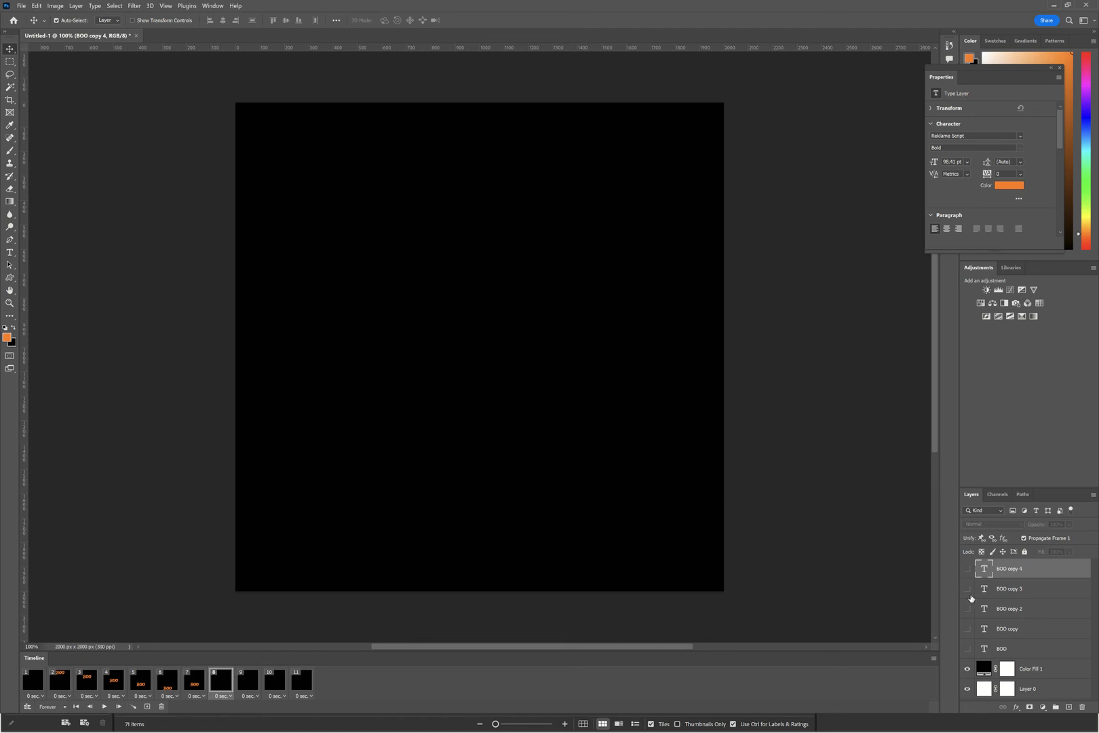
pyautogui.click(968, 608)
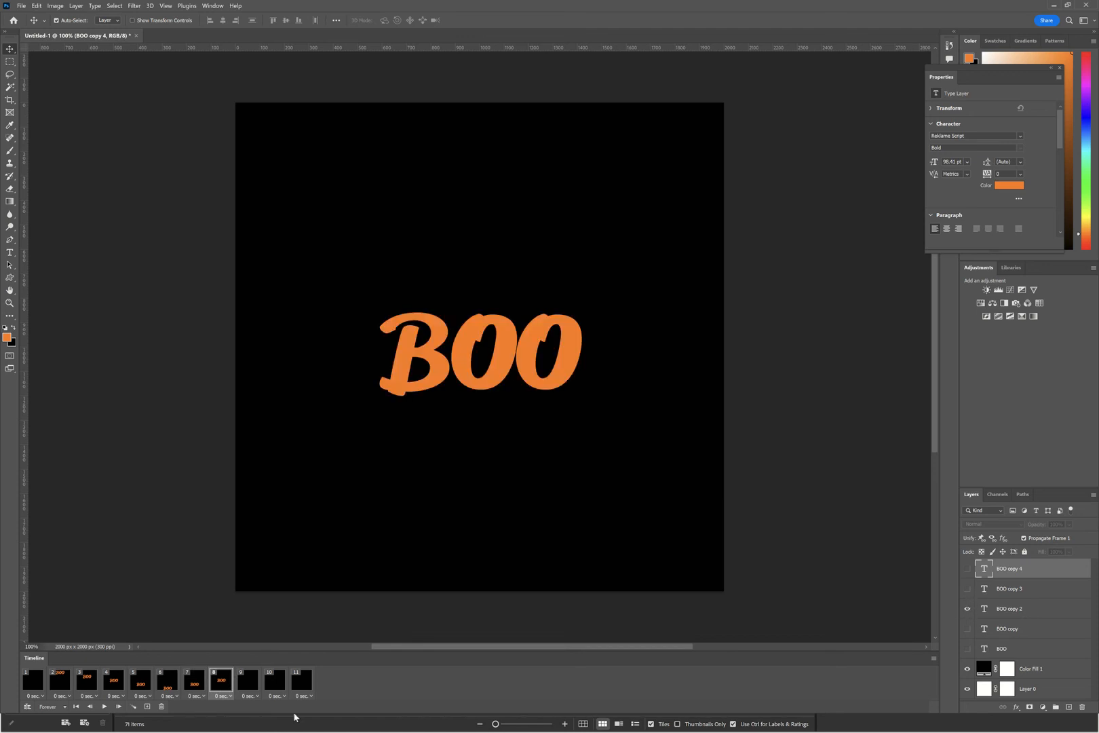
pyautogui.click(246, 681)
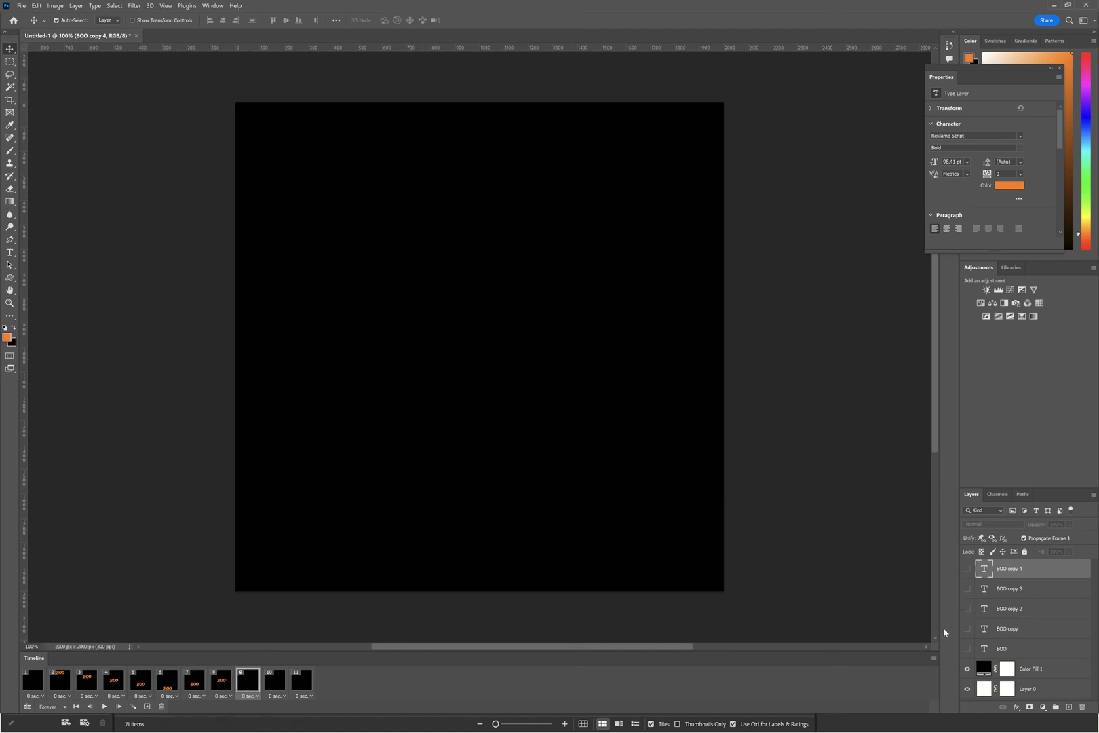
pyautogui.click(968, 629)
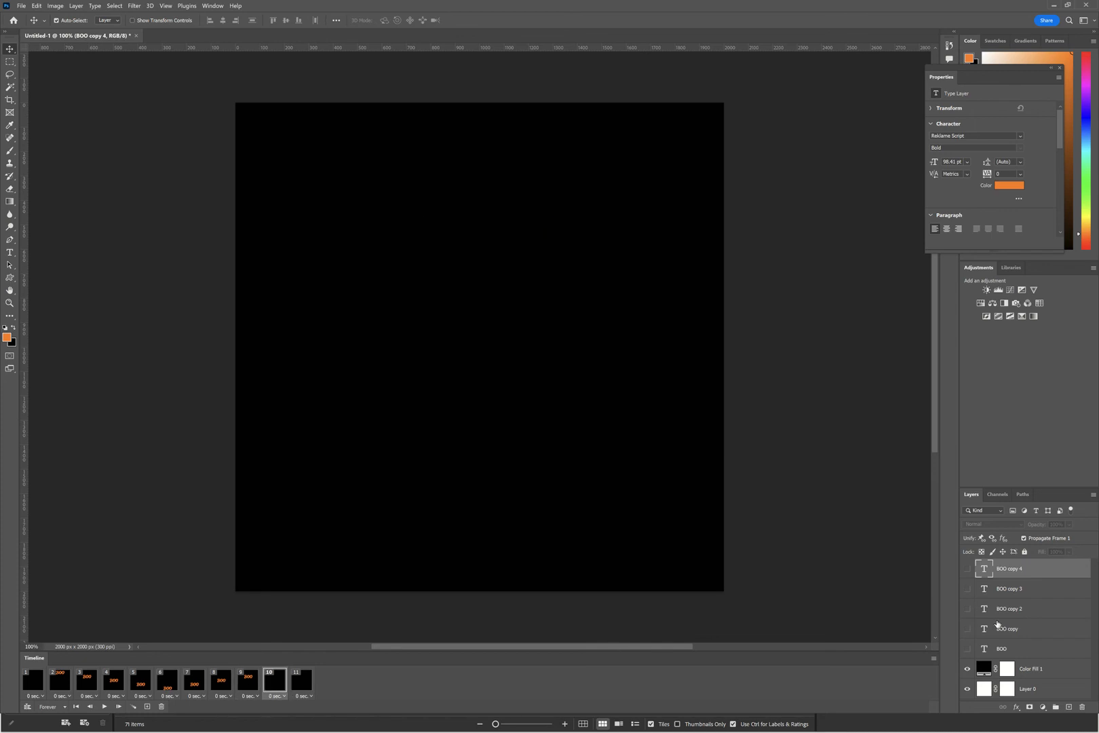
pyautogui.click(968, 649)
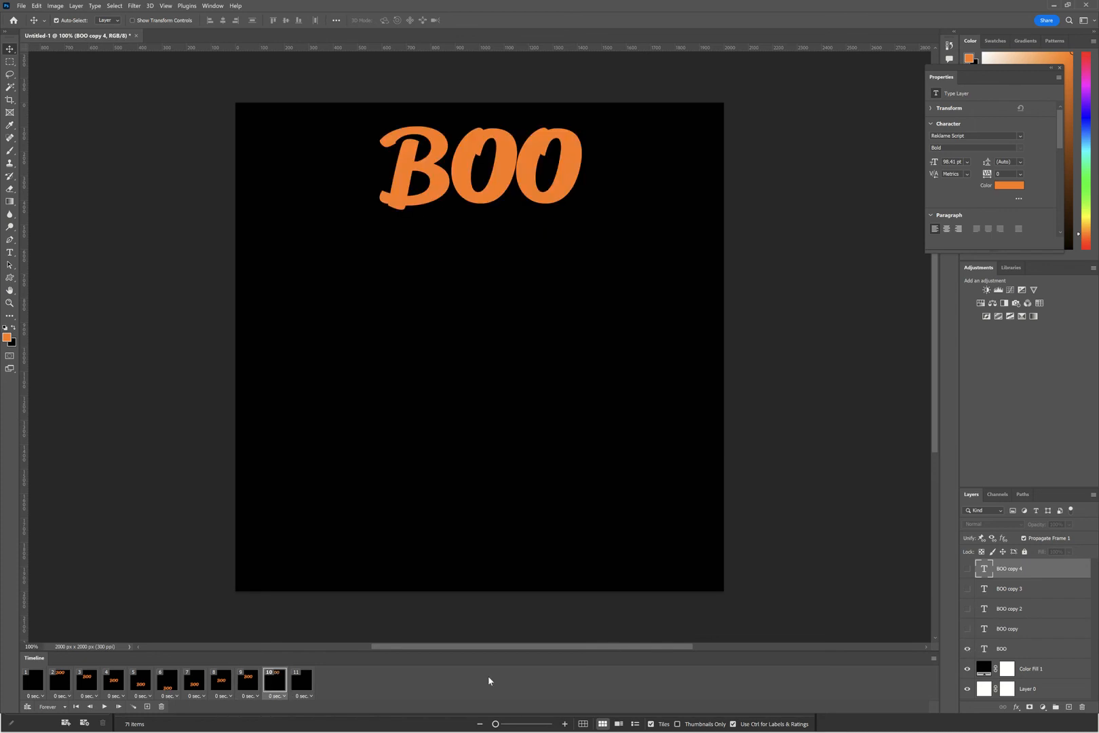
# Step: Show all five BOO layers in frame 11 and add frame 12 with all of them hidden
pyautogui.click(303, 678)
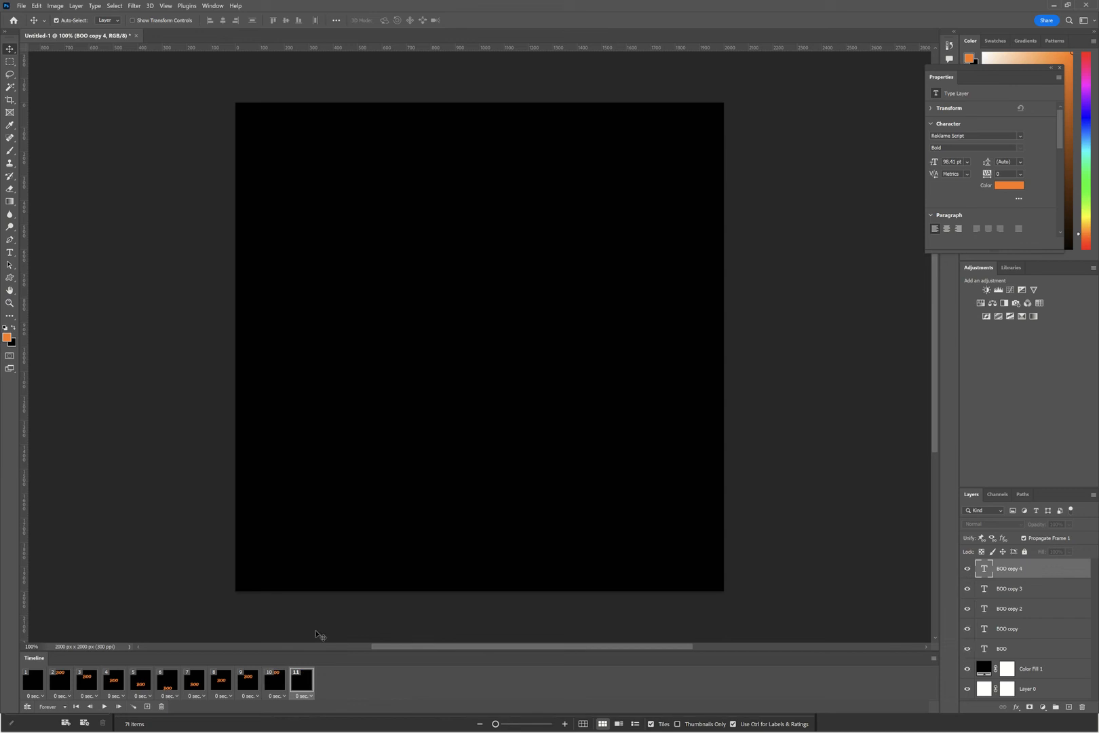
pyautogui.click(147, 706)
pyautogui.moveTo(968, 570); pyautogui.dragTo(968, 649)
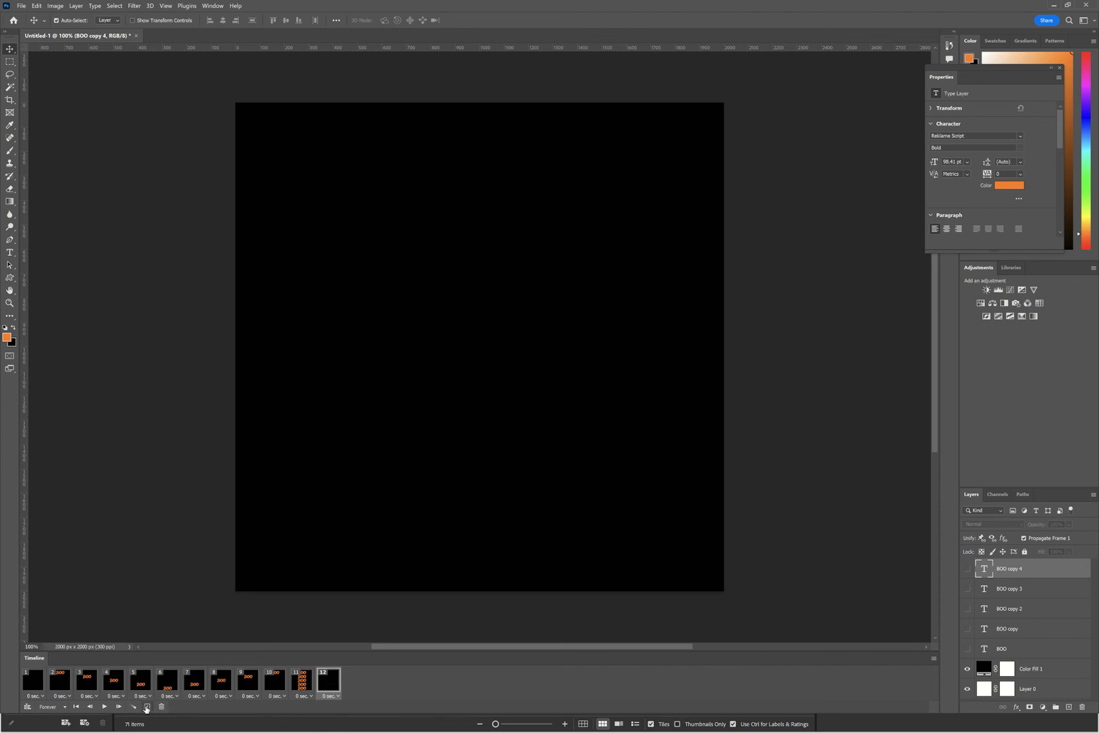
# Step: Add frame 13, duplicate the BOO copy 2 layer and make the duplicate visible in that frame
pyautogui.click(147, 706)
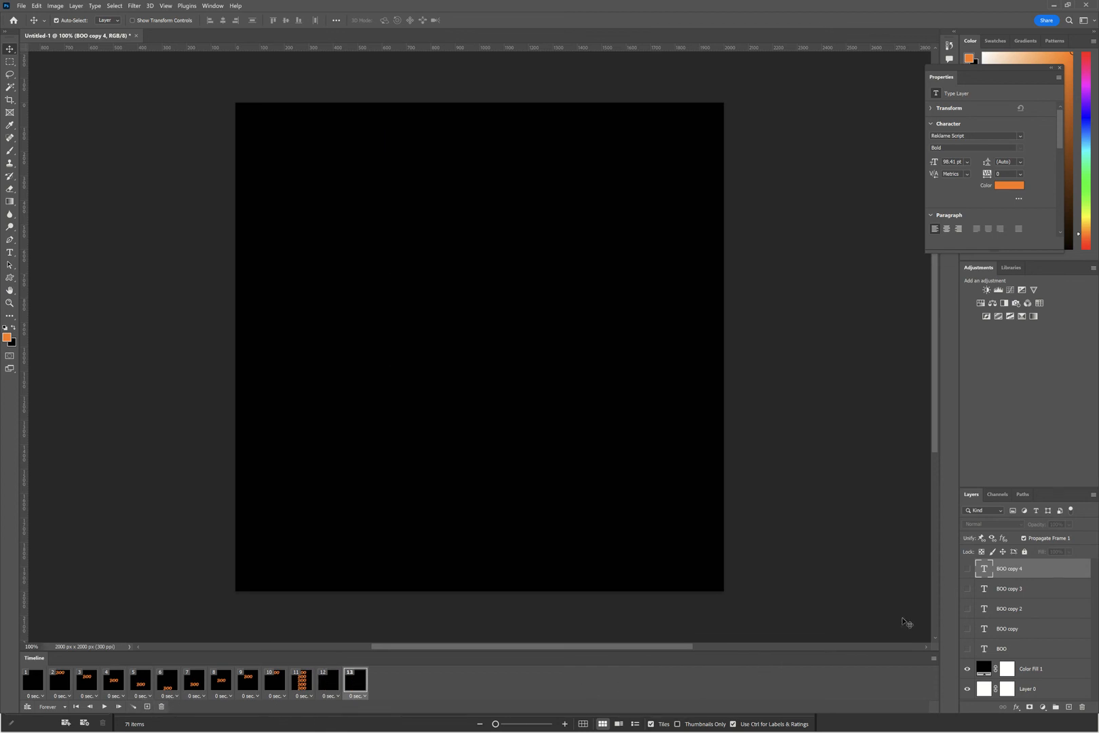
pyautogui.click(1018, 609)
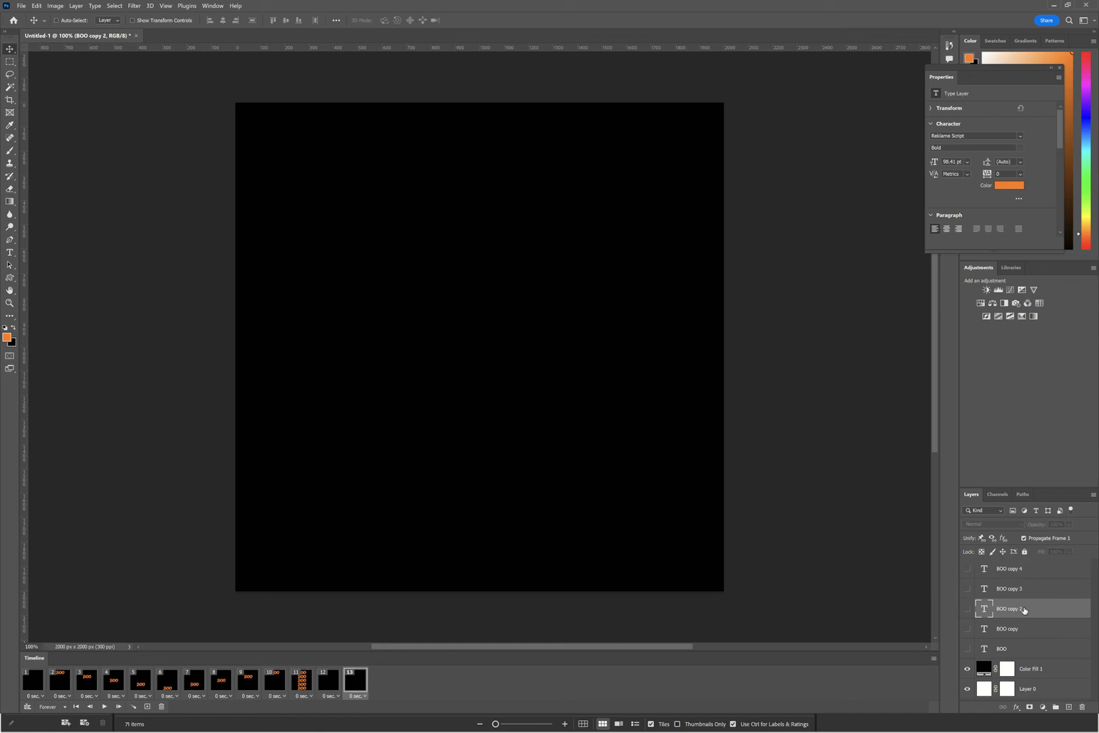
pyautogui.hotkey('ctrl', 'j')
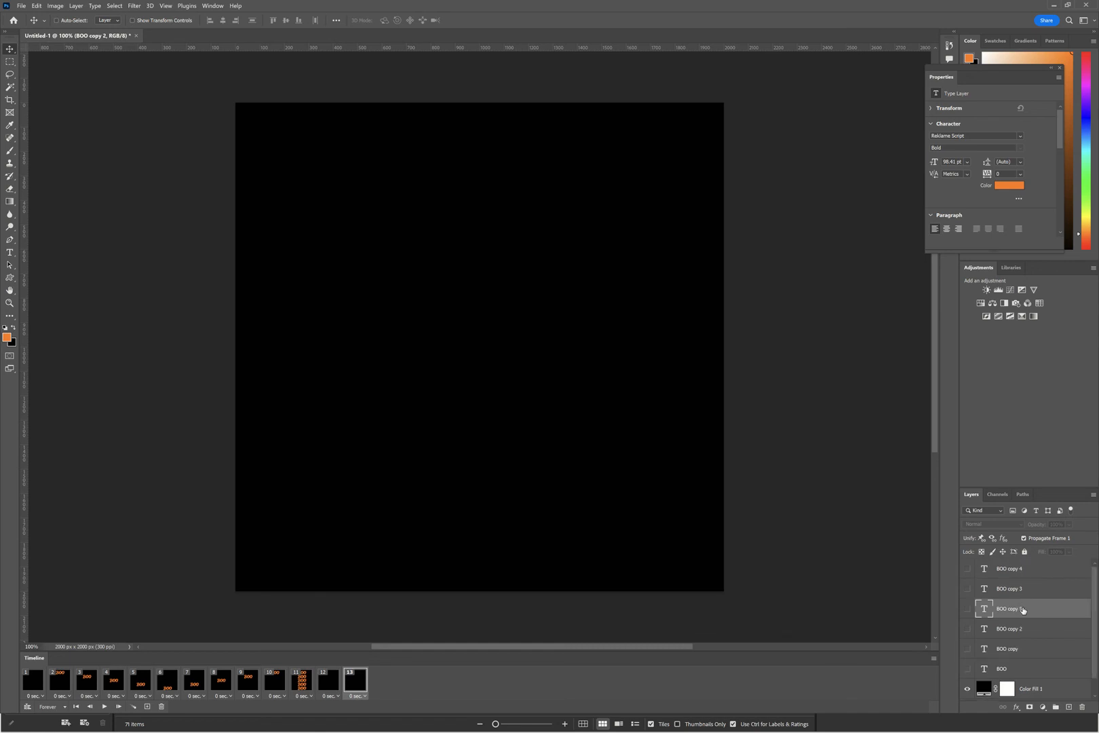
pyautogui.click(968, 609)
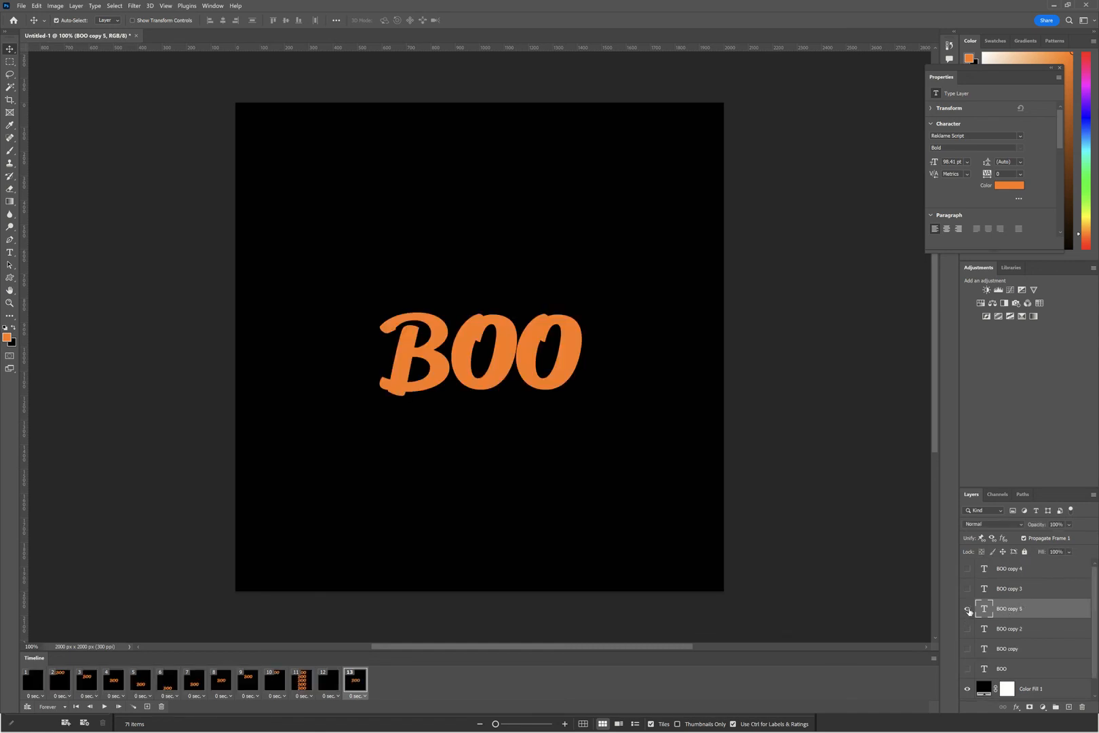
# Step: Change the font of the visible duplicate BOO text in frame 13 to WTR Gothic Open Shaded and commit the edit
pyautogui.press('t')
pyautogui.click(518, 359)
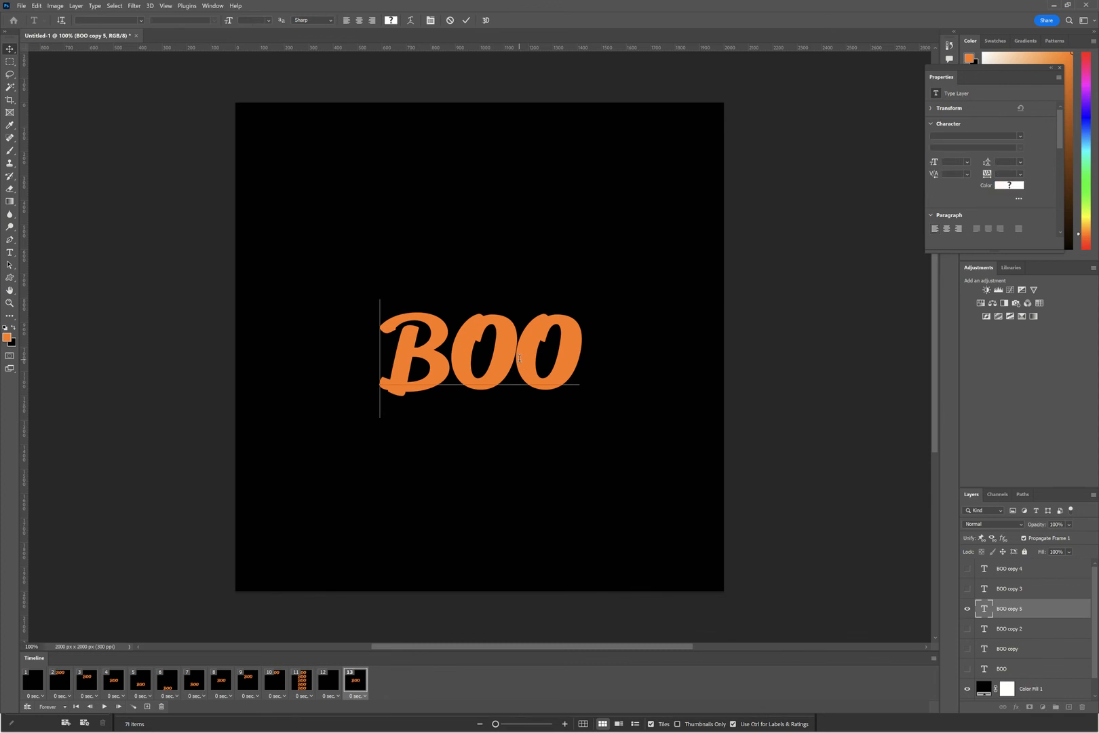
pyautogui.doubleClick(519, 358)
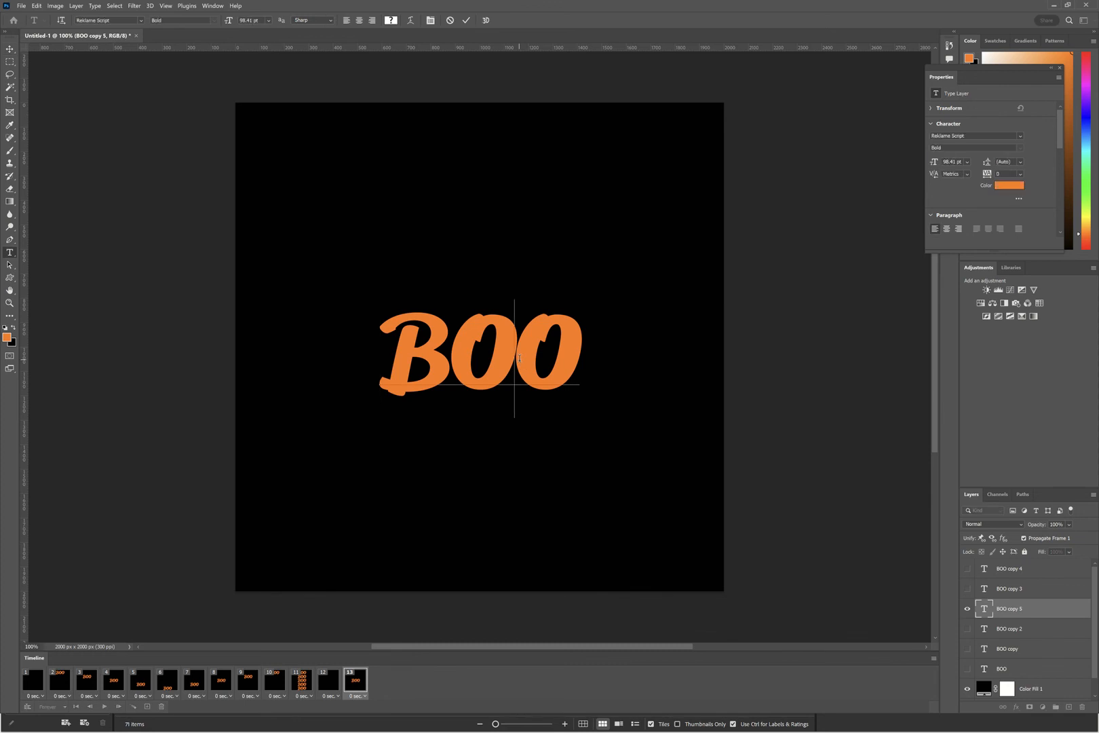
pyautogui.click(141, 21)
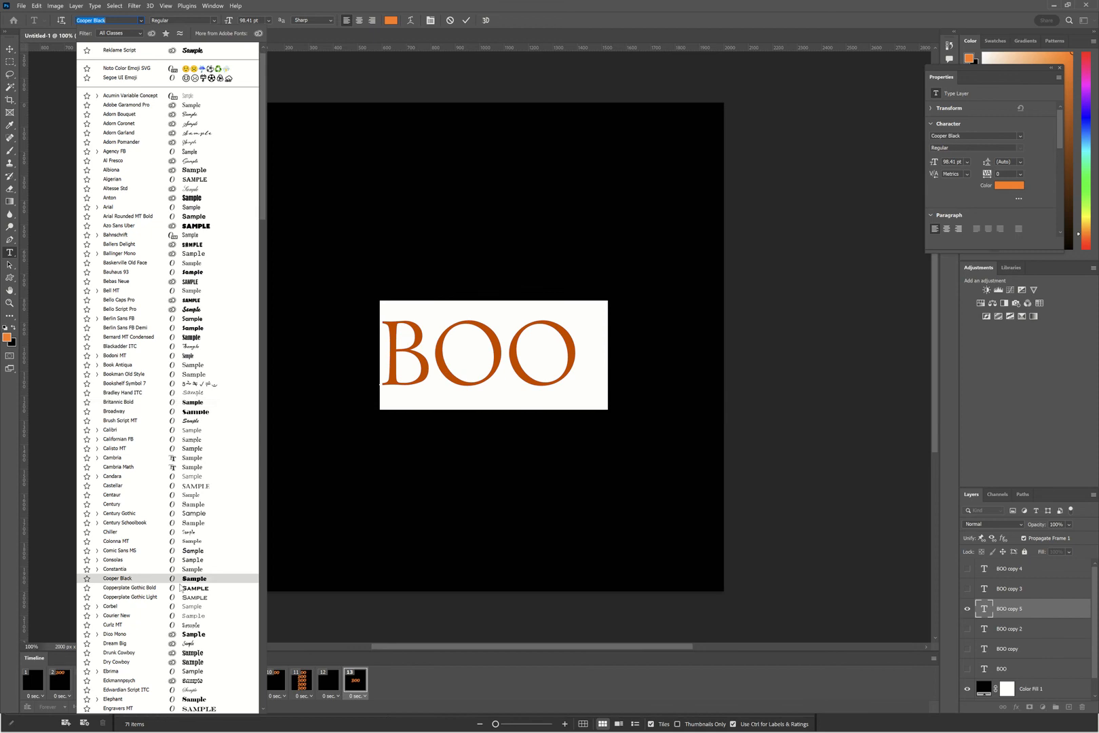
pyautogui.scroll(-4, 180, 587)
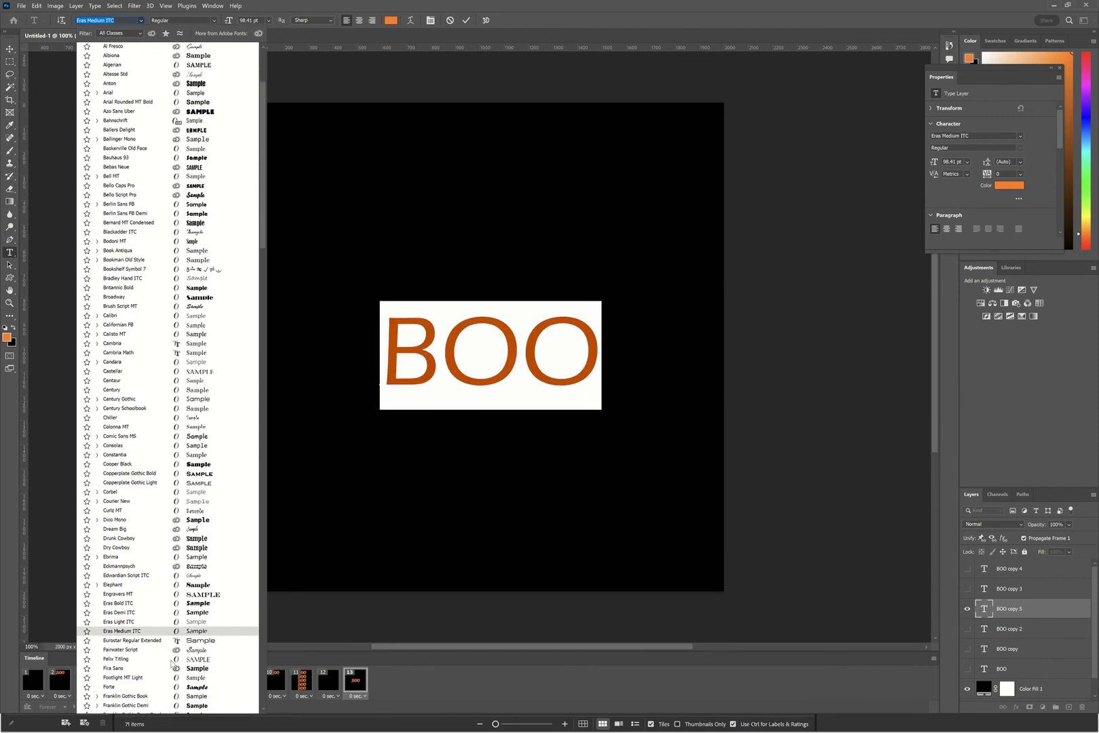
pyautogui.scroll(-3, 171, 662)
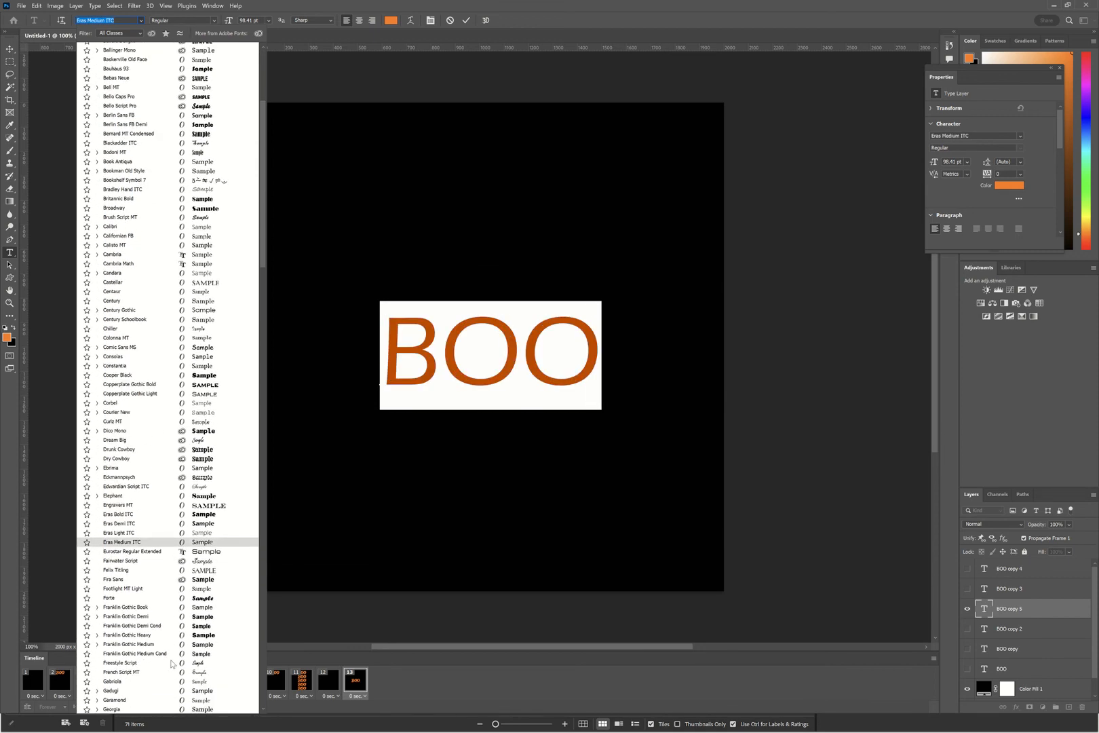
pyautogui.scroll(-5, 171, 663)
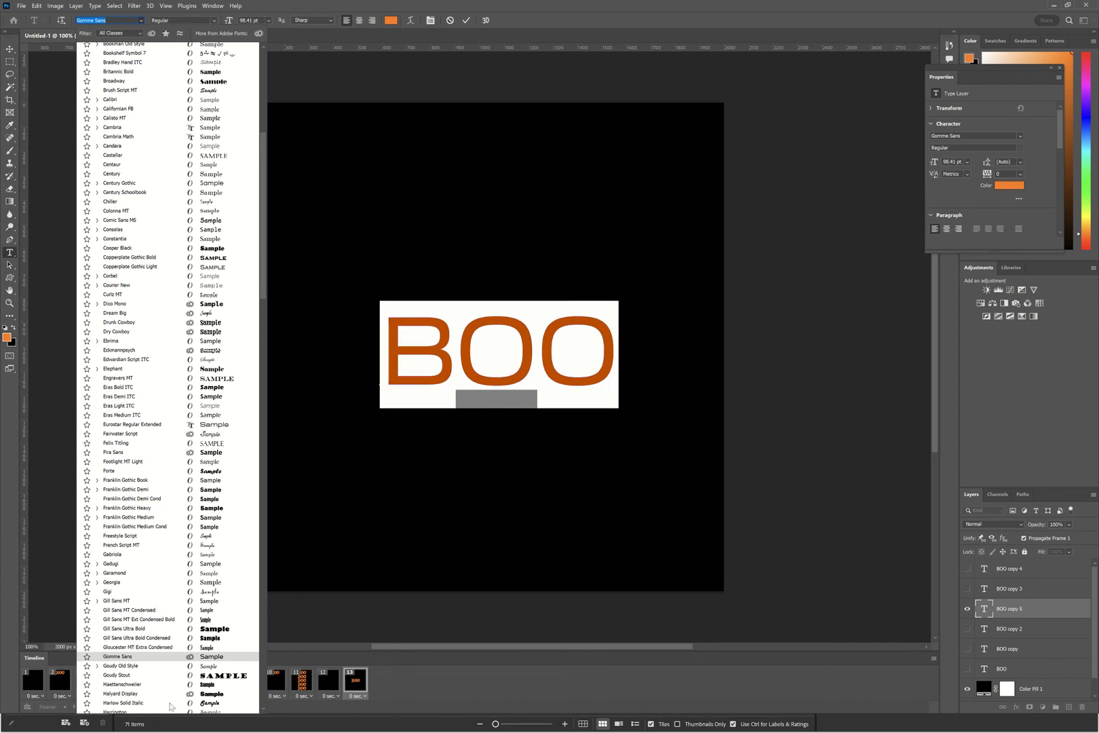
pyautogui.scroll(-2, 195, 597)
pyautogui.scroll(-4, 195, 597)
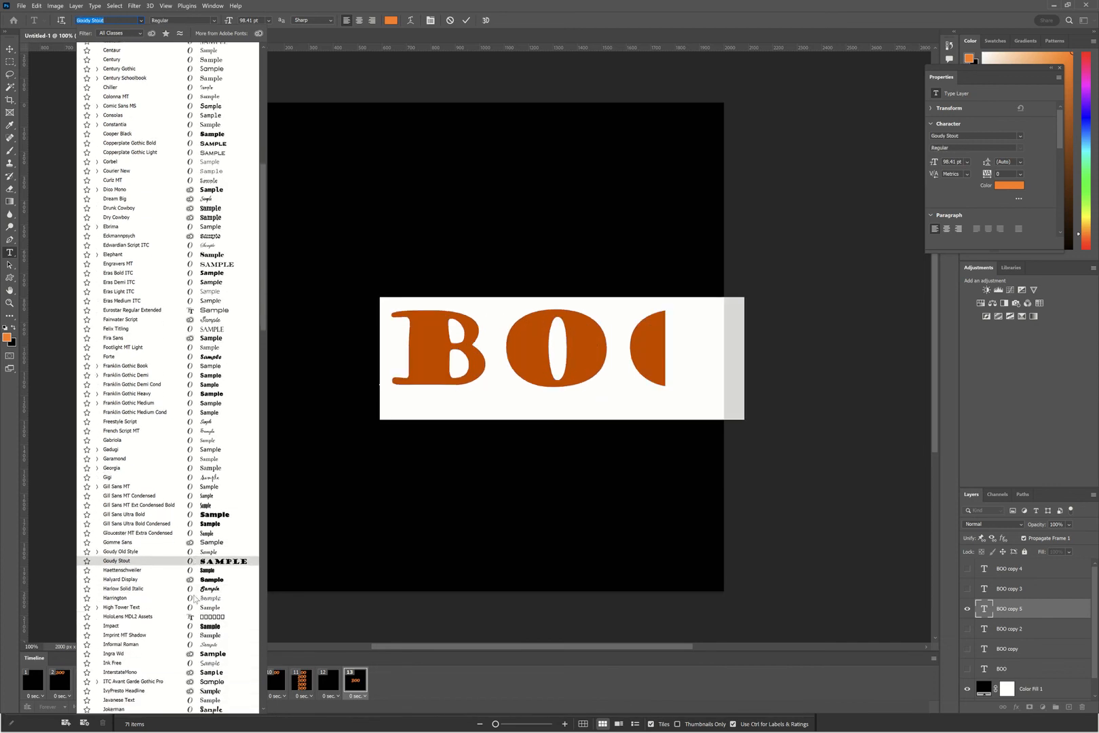
pyautogui.scroll(-2, 195, 596)
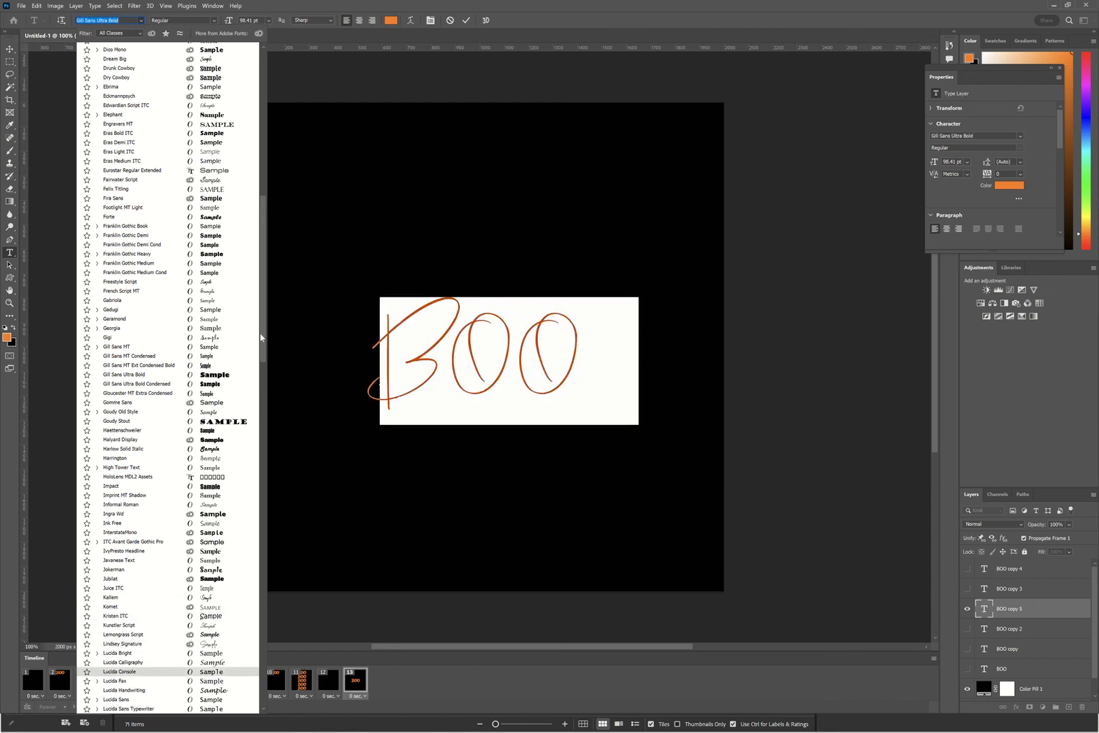
pyautogui.scroll(-2, 263, 484)
pyautogui.click(263, 485)
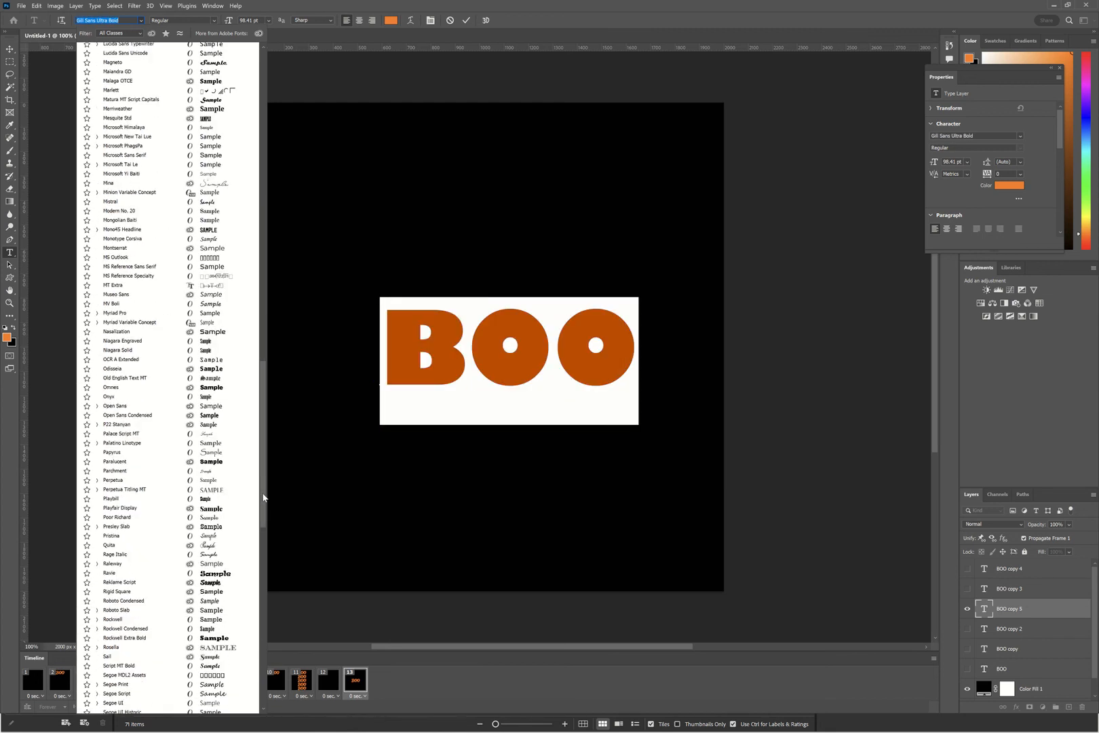
pyautogui.moveTo(263, 497); pyautogui.dragTo(258, 584)
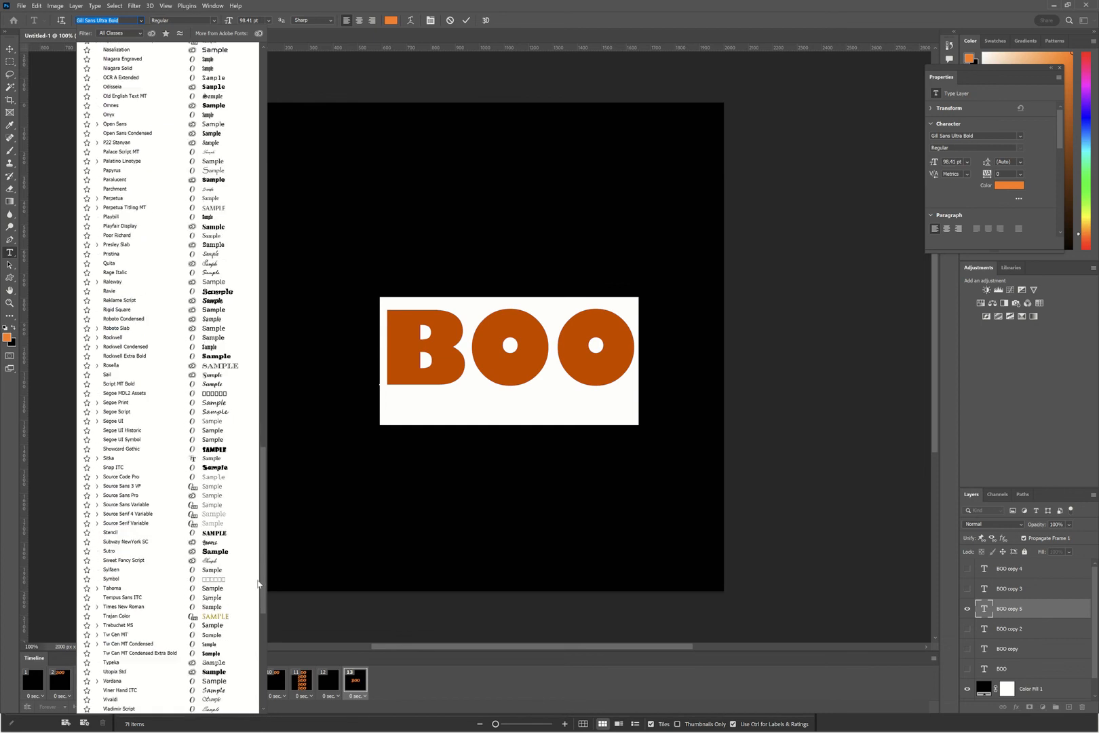
pyautogui.scroll(-3, 258, 583)
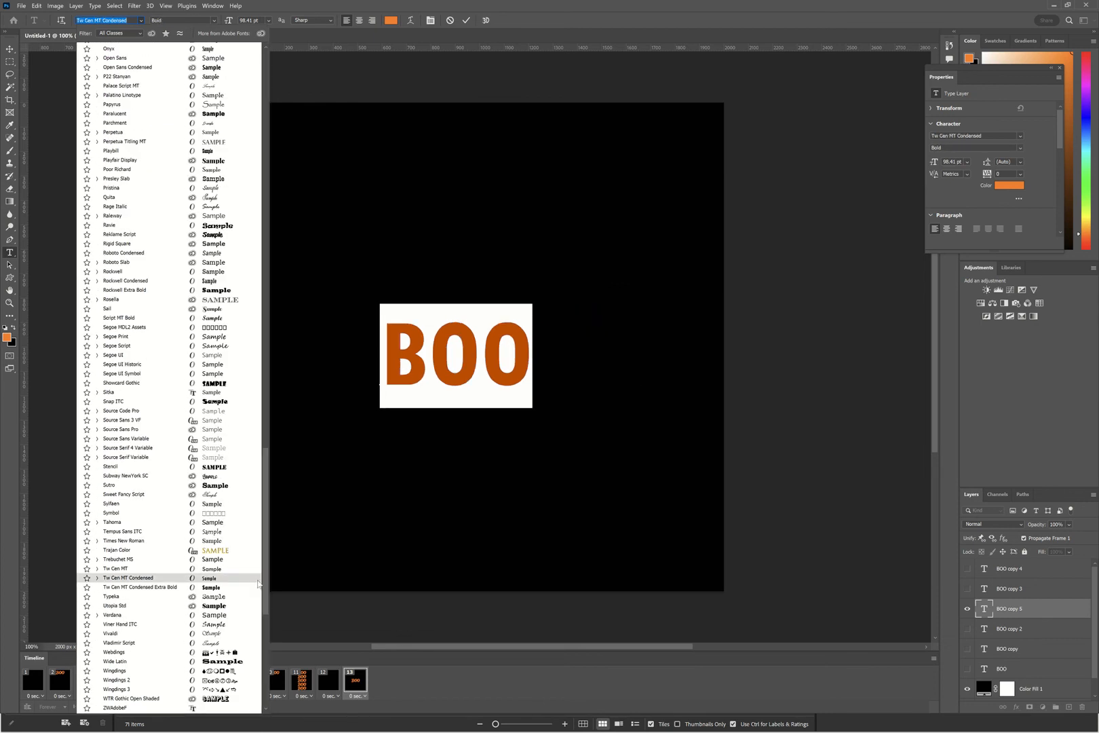
pyautogui.scroll(-6, 258, 583)
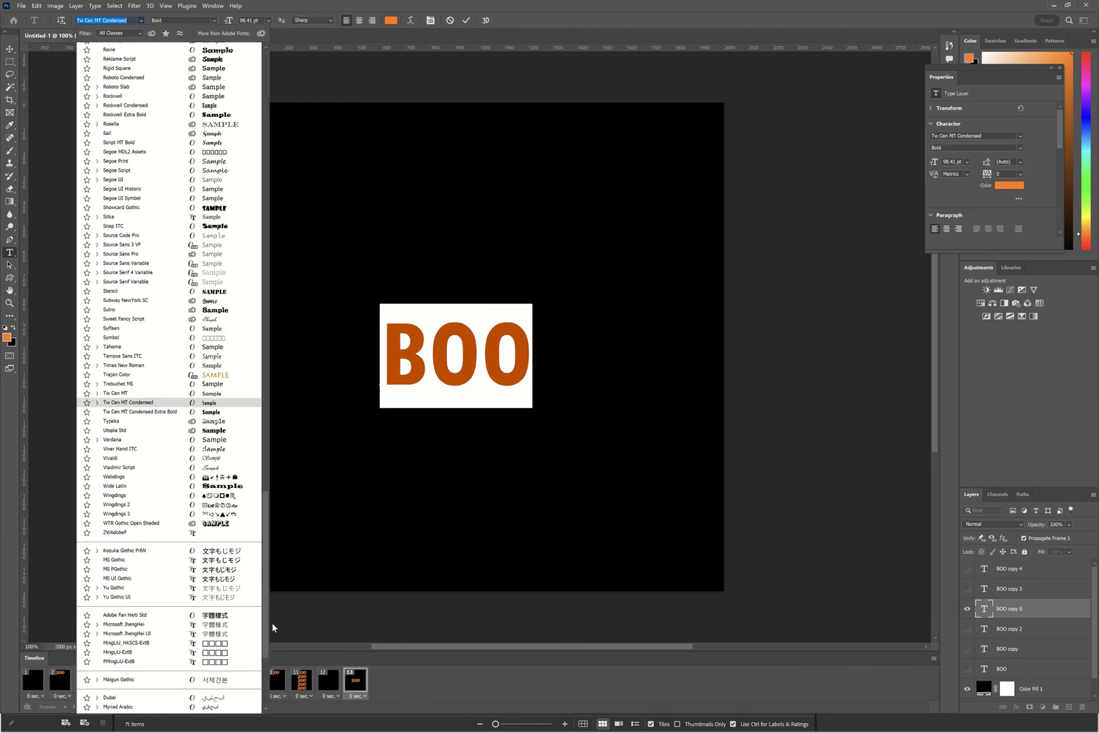
pyautogui.click(163, 525)
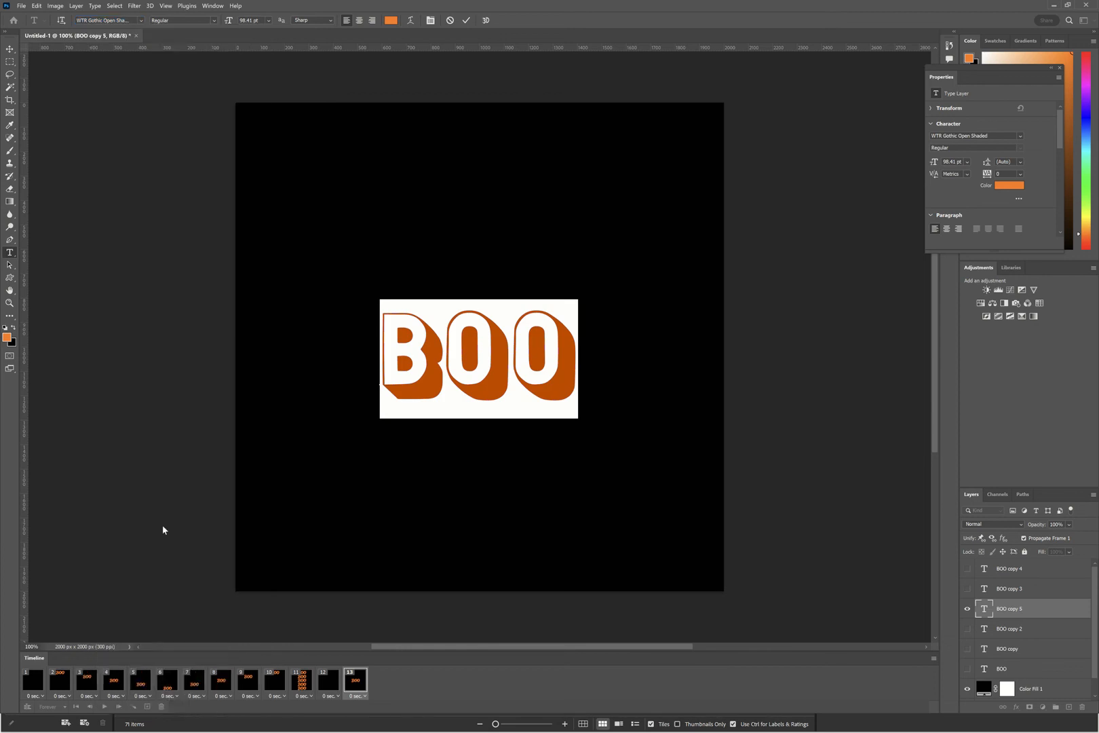
pyautogui.hotkey('ctrl', 'Return')
pyautogui.click(1035, 627)
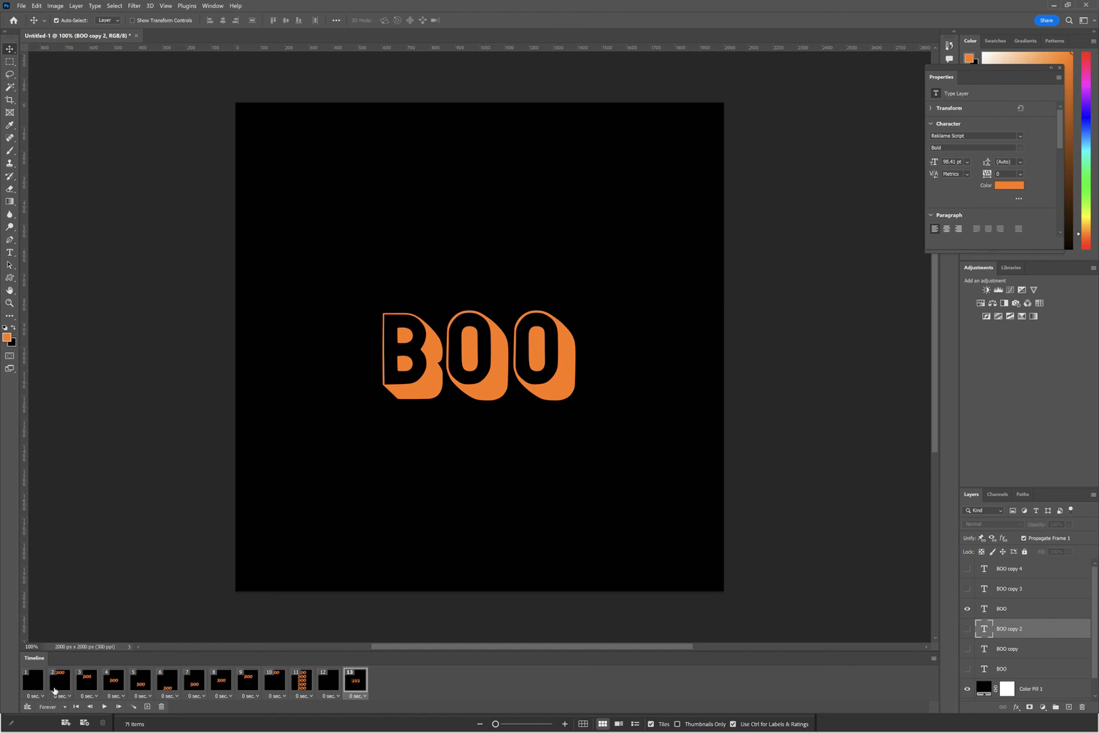
# Step: Set the delay of all frames from 1 to 13 to 0.2 seconds, and play the animation to preview it
pyautogui.click(36, 684)
pyautogui.keyDown('shift'); pyautogui.click(363, 692); pyautogui.keyUp('shift')
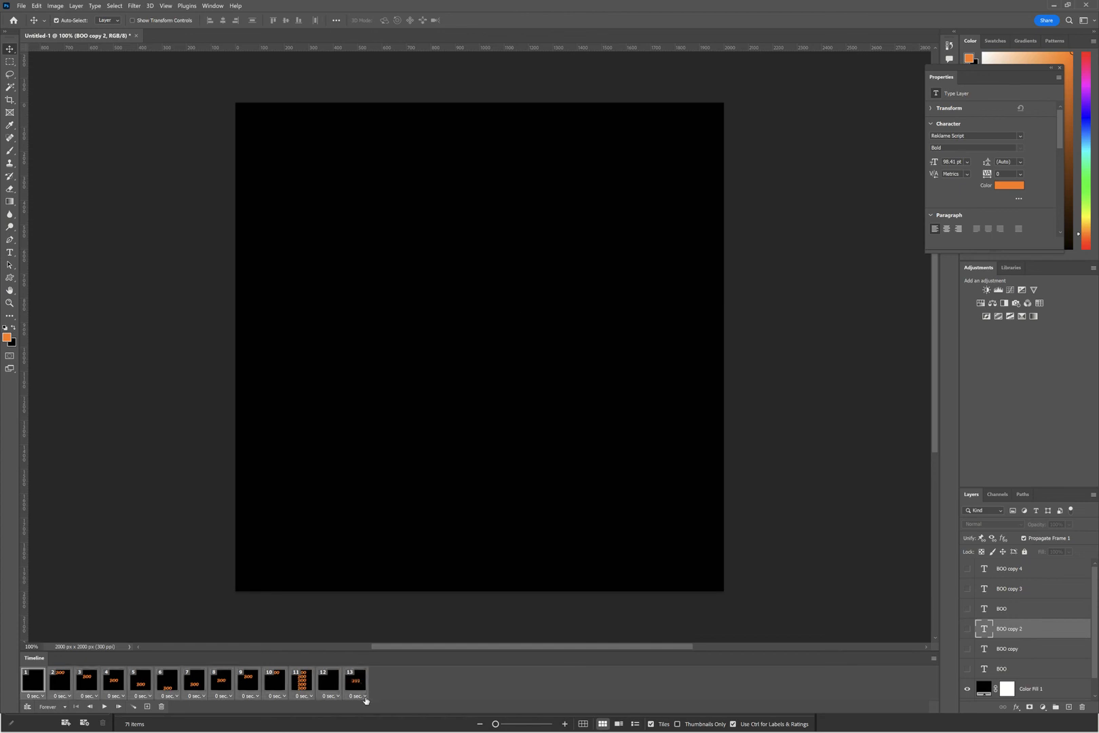
pyautogui.click(364, 695)
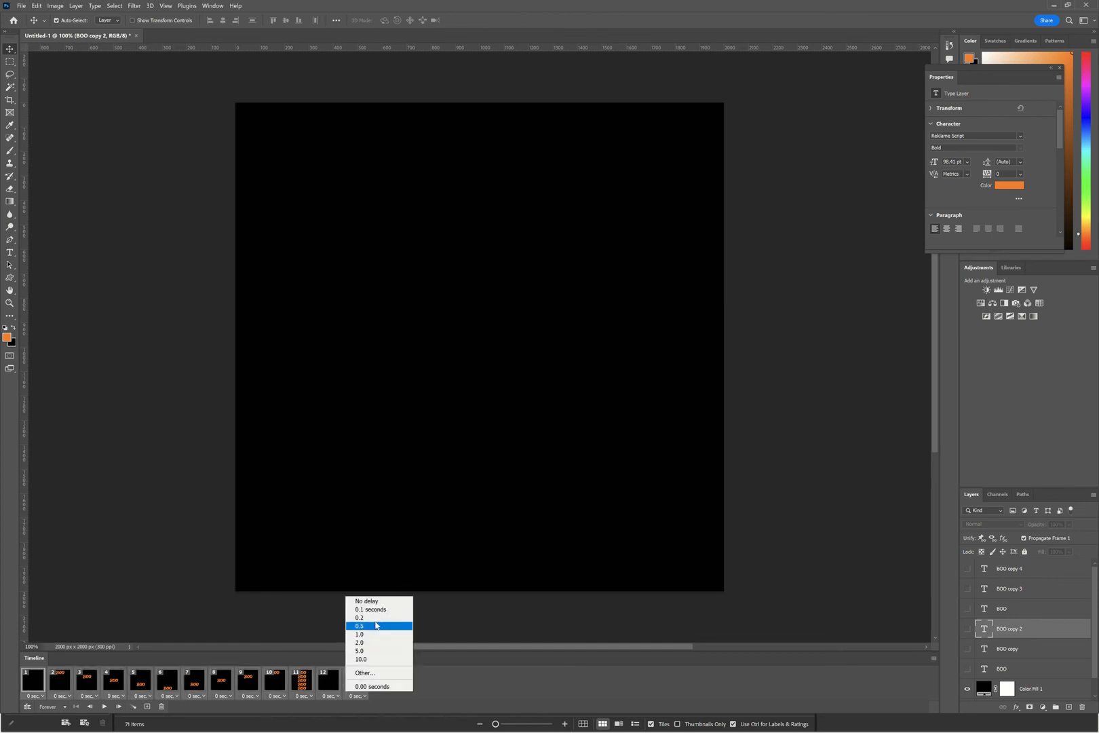
pyautogui.click(366, 618)
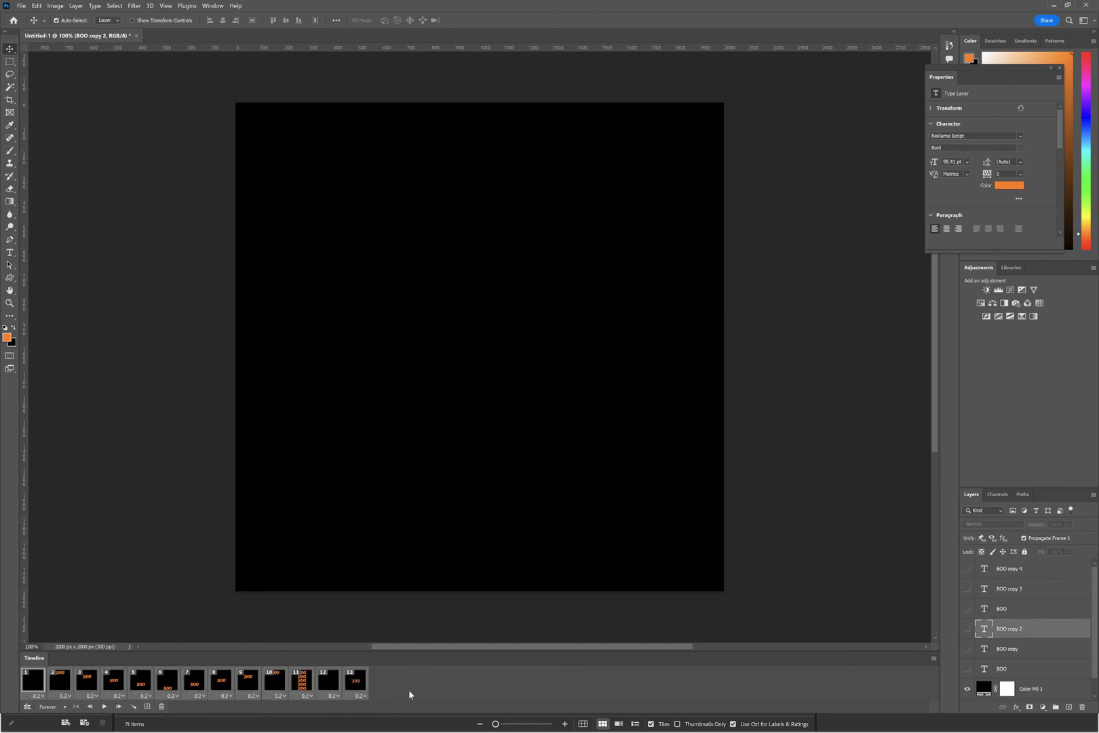
pyautogui.click(103, 707)
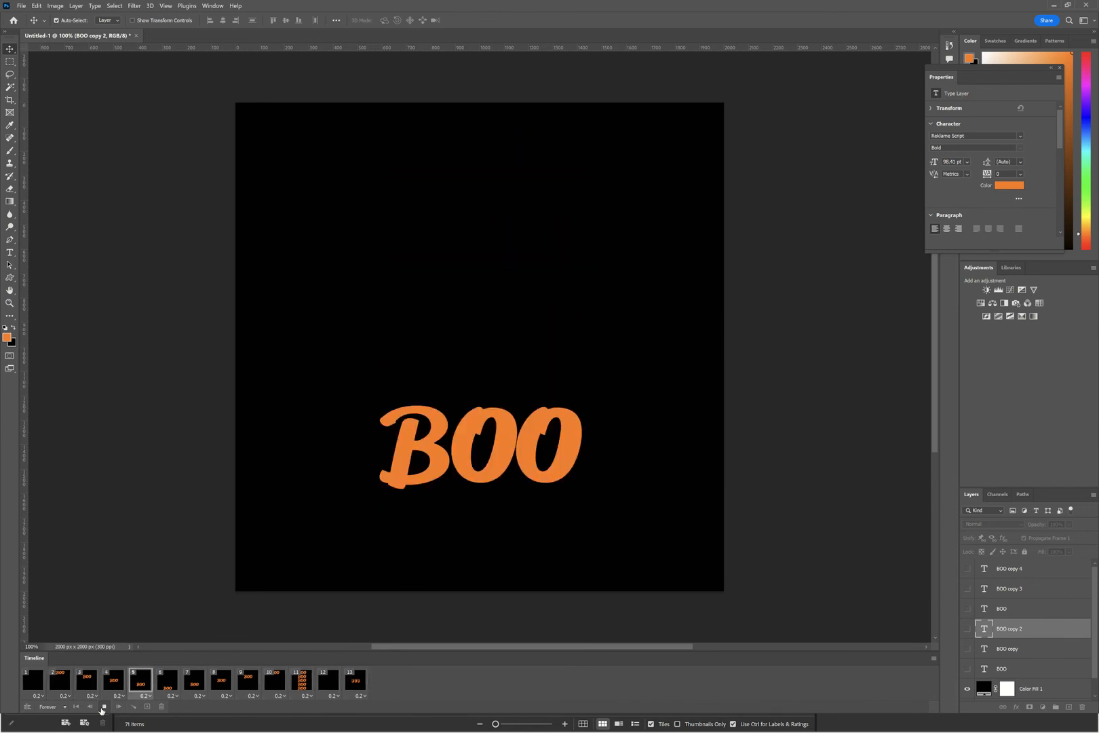
pyautogui.press('space')
# Step: Export the animation with Save for Web as a GIF named "ANIMATED TEXT BOO" in the Documents folder
pyautogui.click(21, 5)
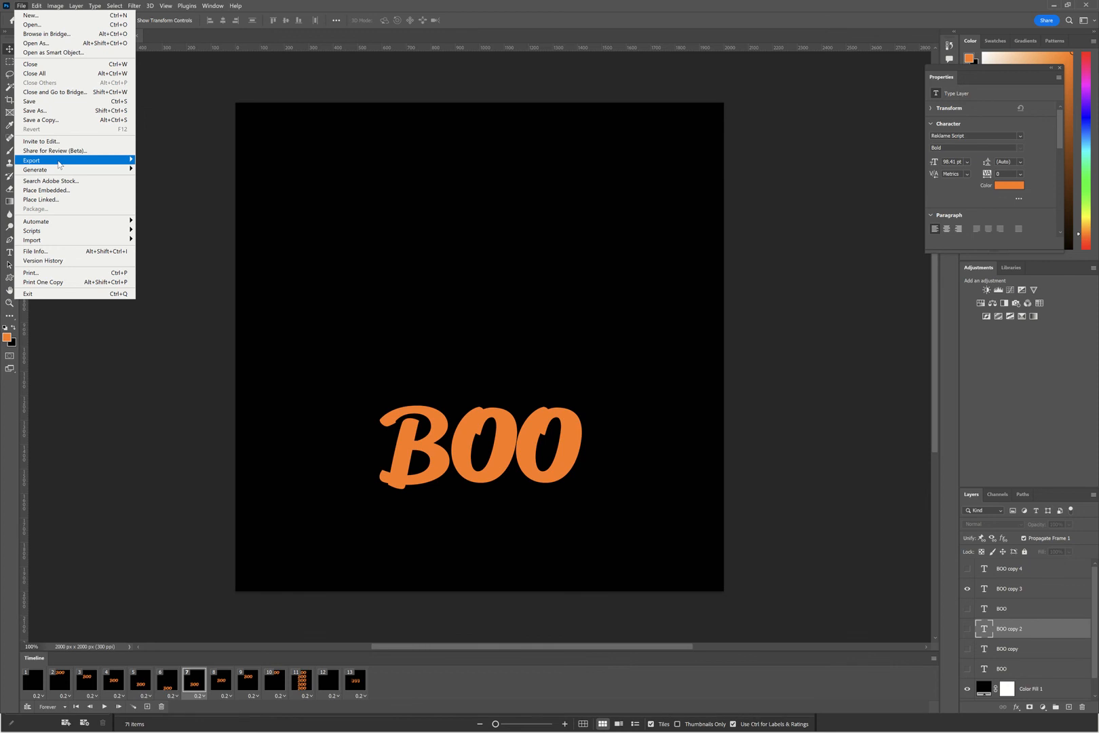
pyautogui.moveTo(61, 160)
pyautogui.click(205, 195)
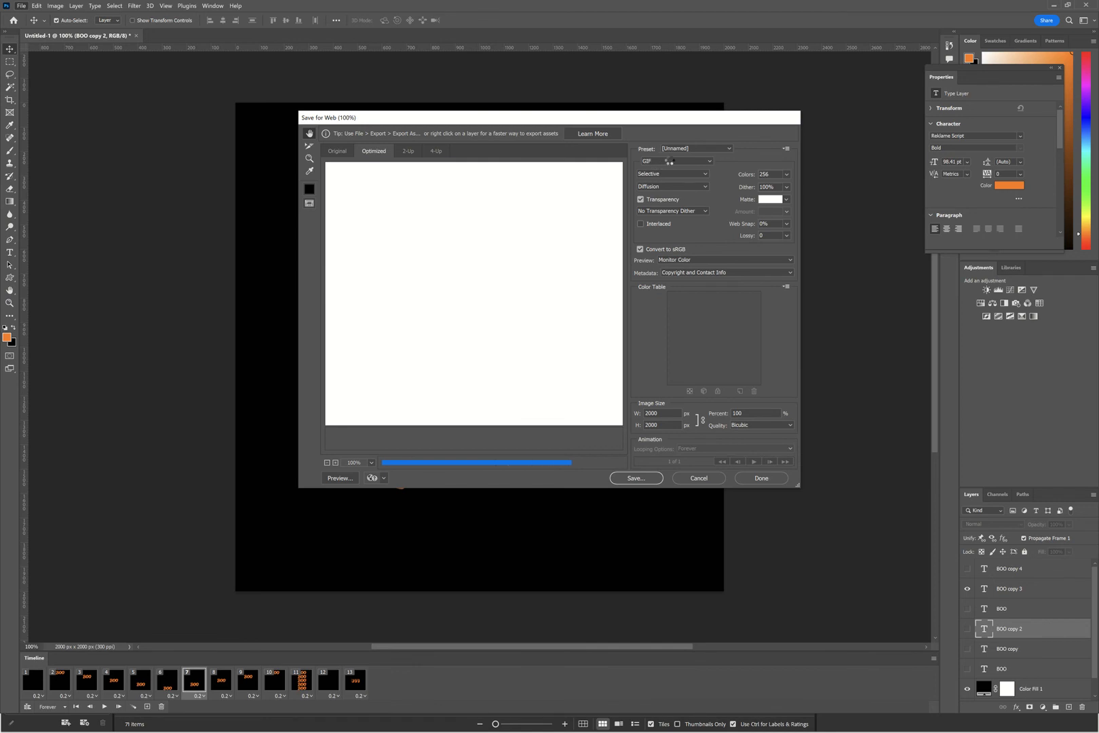
pyautogui.click(650, 479)
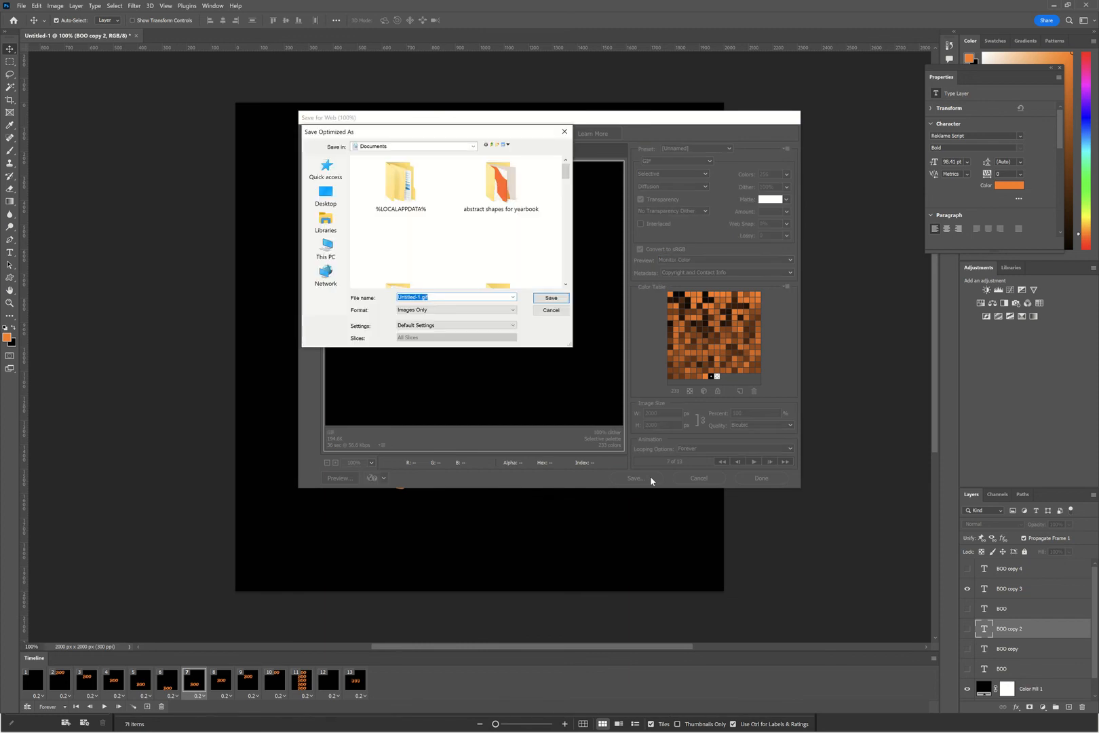
pyautogui.write('ANIMATED TEXT BOO')
pyautogui.click(560, 301)
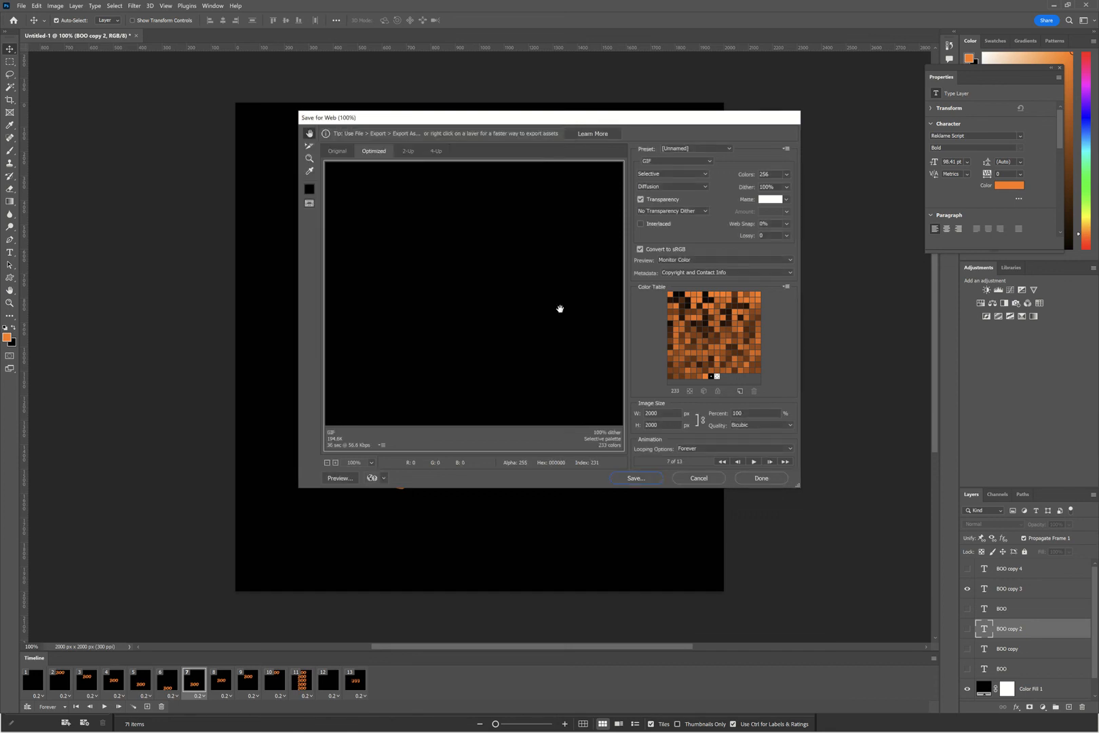
pyautogui.moveTo(569, 4)
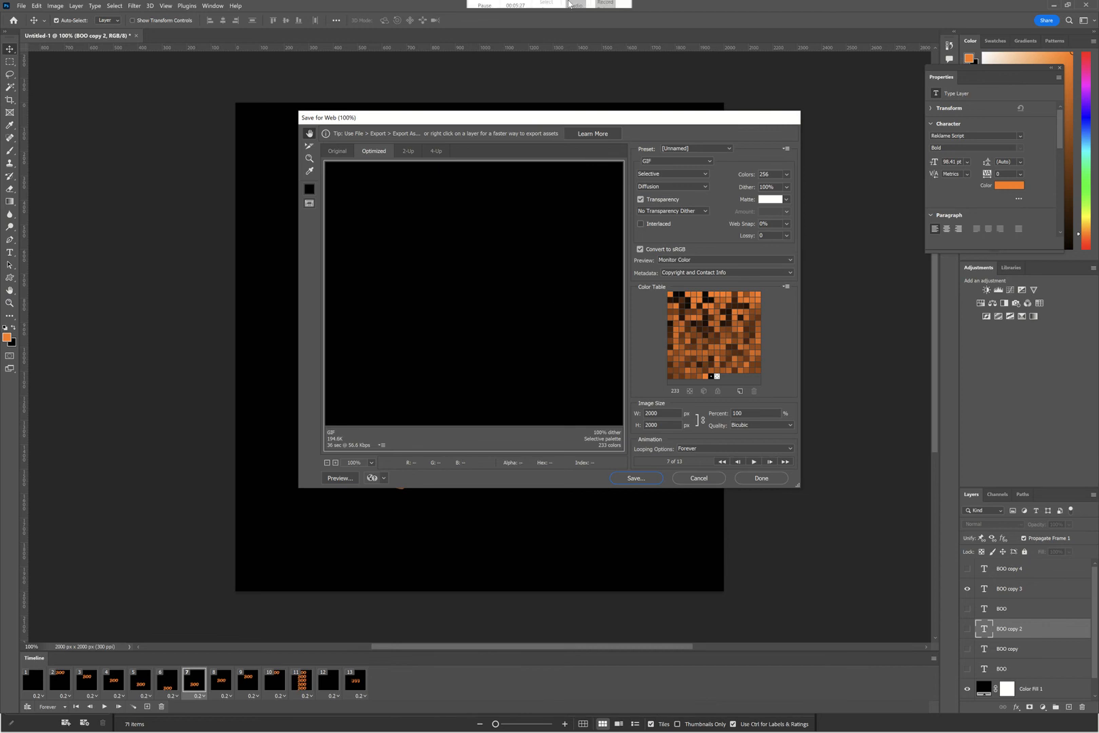